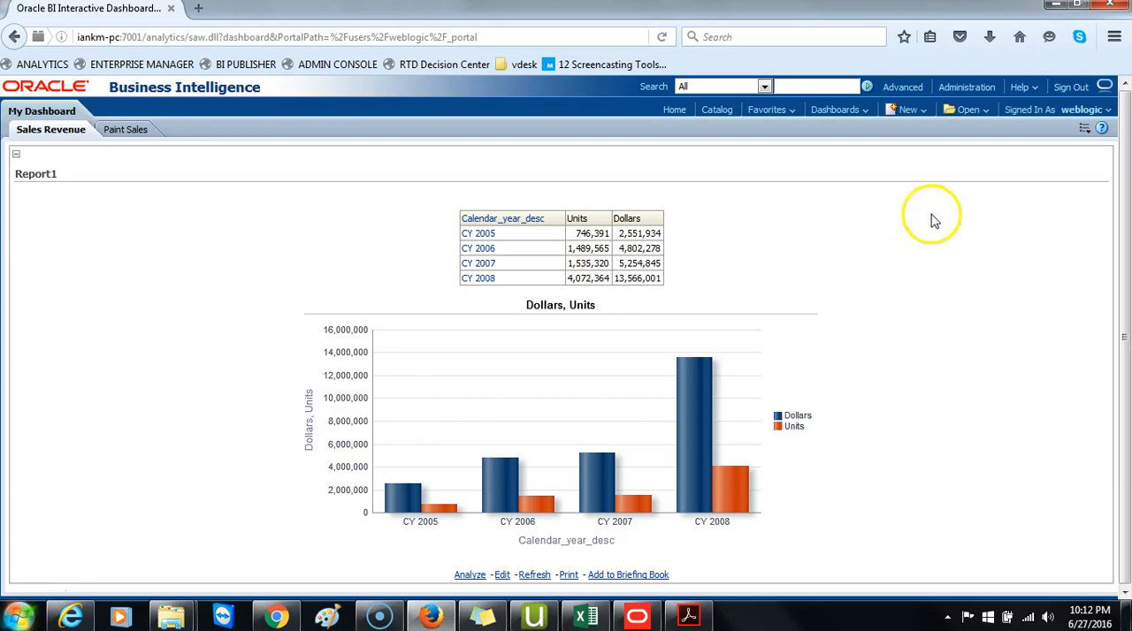
Save the current Sales Revenue page customization for yourself under the name "Report 1 -Sales".
{"action": "left_click", "coordinate": [1084, 129]}
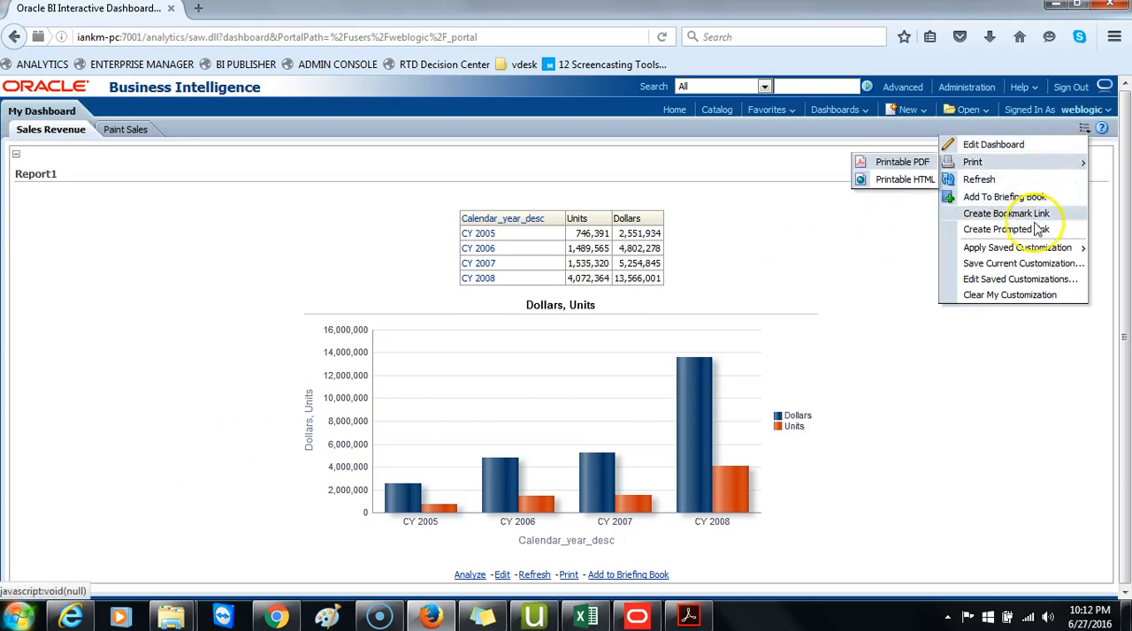
{"action": "left_click", "coordinate": [1009, 263]}
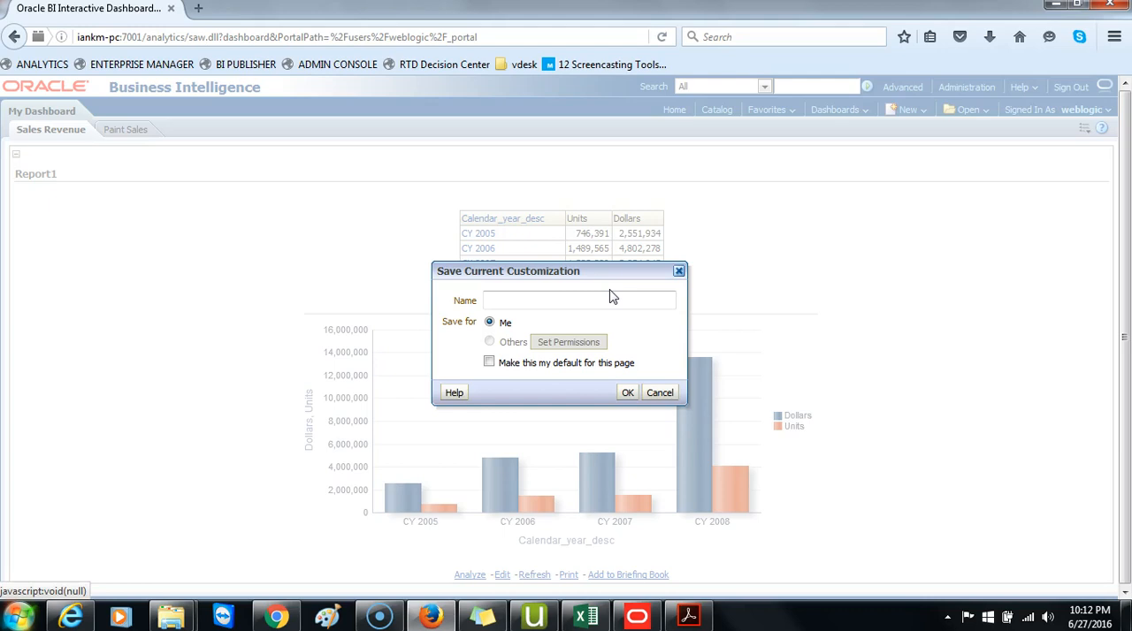
{"action": "type", "text": "Report 1 -Sales"}
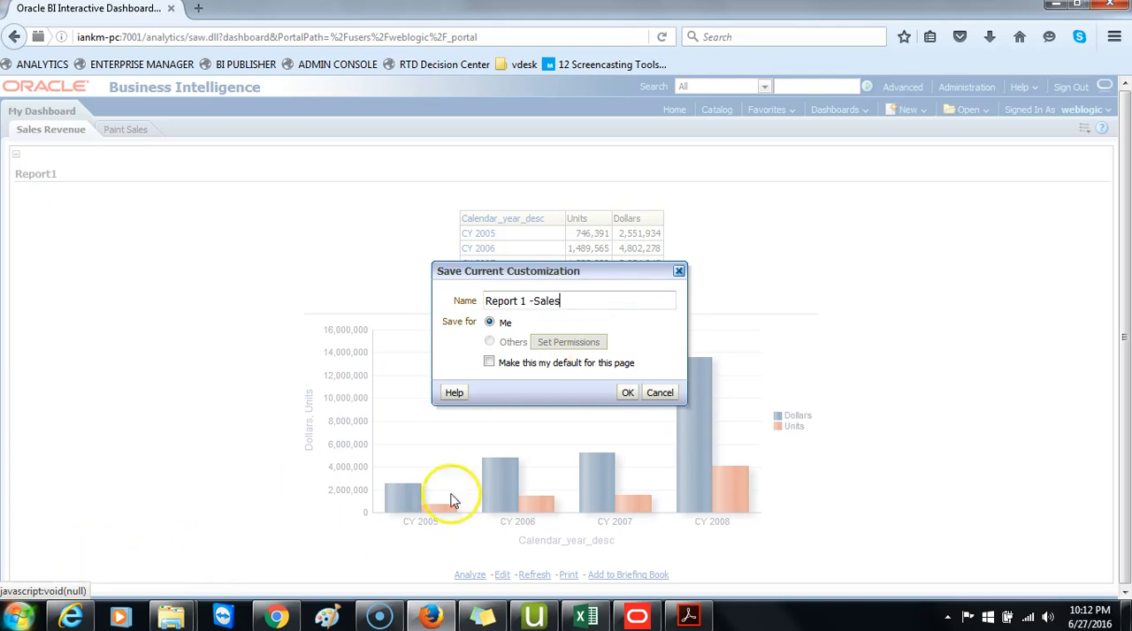
{"action": "left_click", "coordinate": [627, 392]}
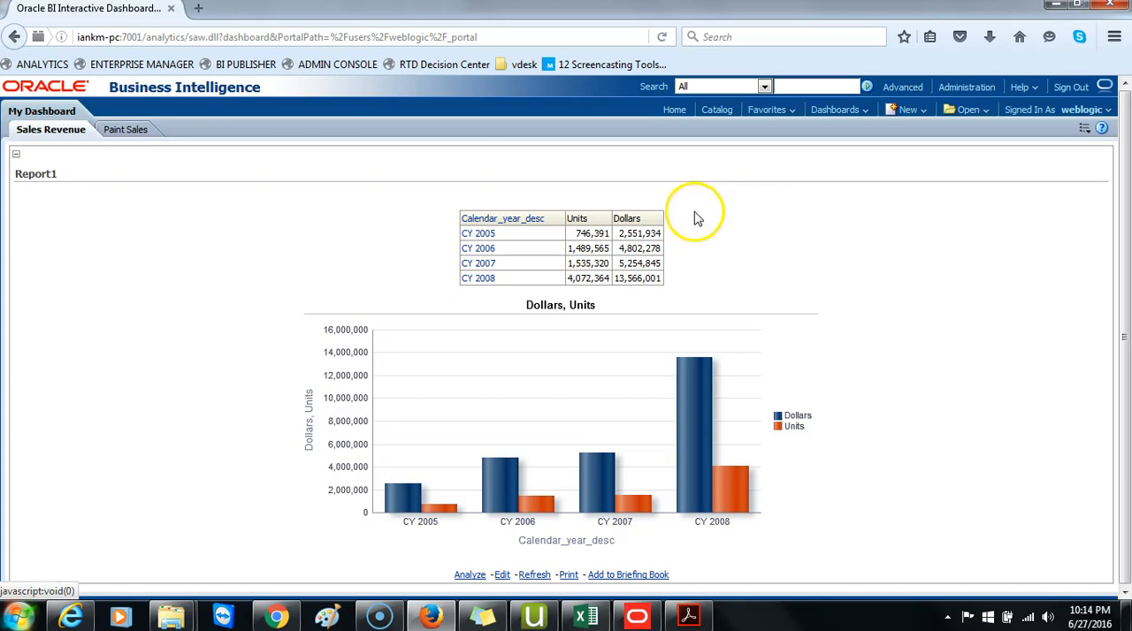
Apply the saved customization "Report 1 -Sales" to the Sales Revenue page.
{"action": "left_click", "coordinate": [1085, 130]}
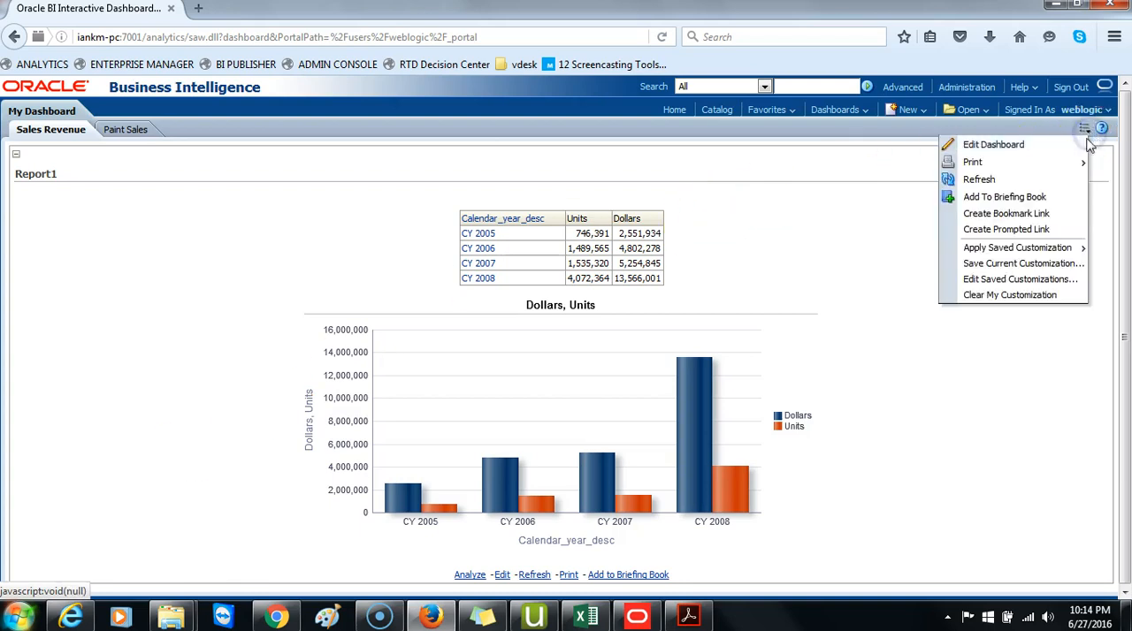
{"action": "mouse_move", "coordinate": [1044, 258]}
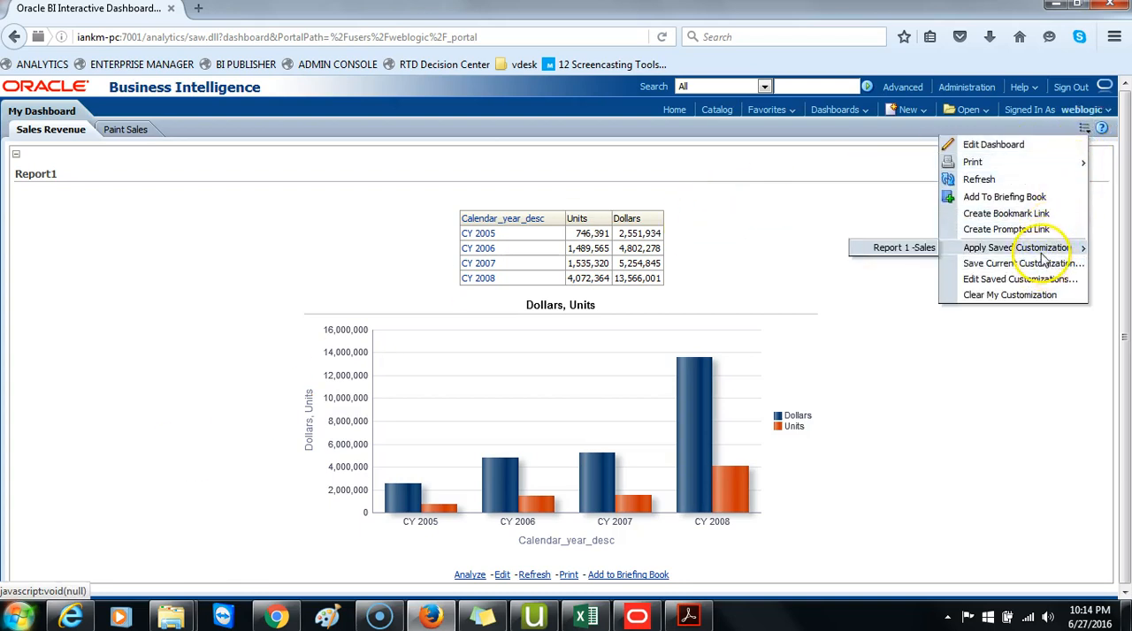
{"action": "left_click", "coordinate": [902, 250]}
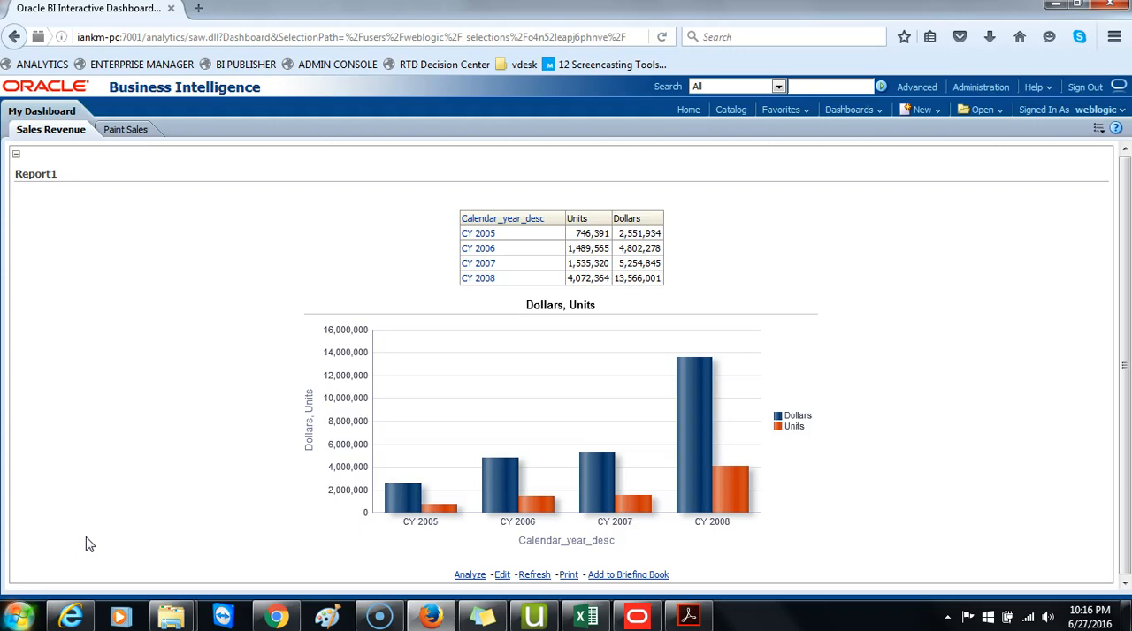
Open My Account and review the BI Publisher preferences, delivery options, roles and catalog groups, and general preferences.
{"action": "left_click", "coordinate": [1099, 130]}
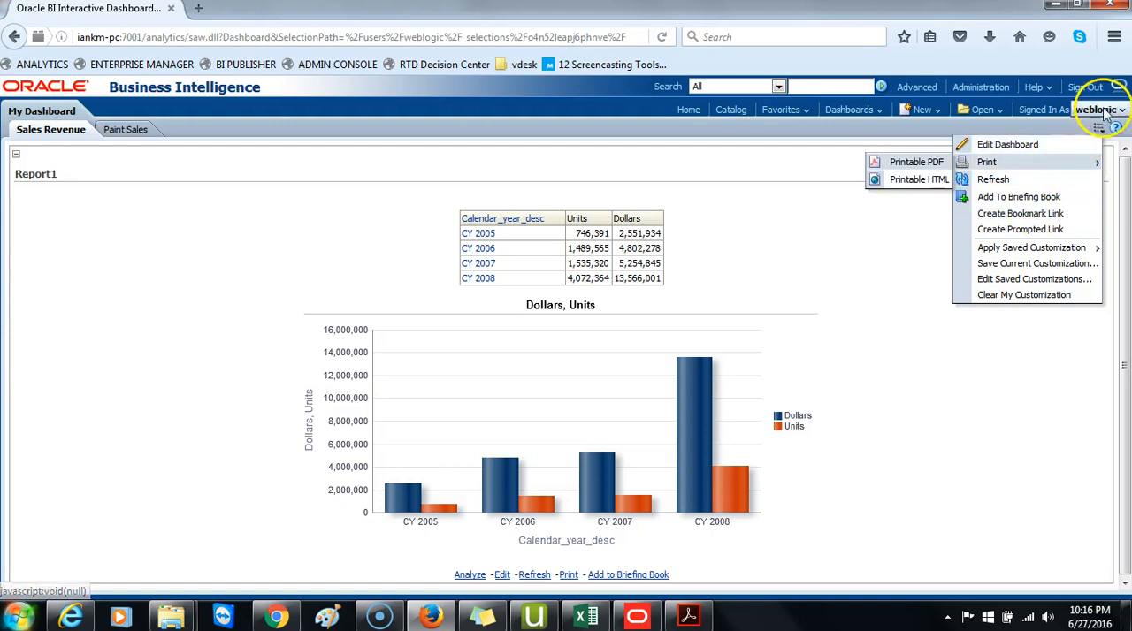
{"action": "left_click", "coordinate": [1106, 109]}
{"action": "left_click", "coordinate": [1100, 129]}
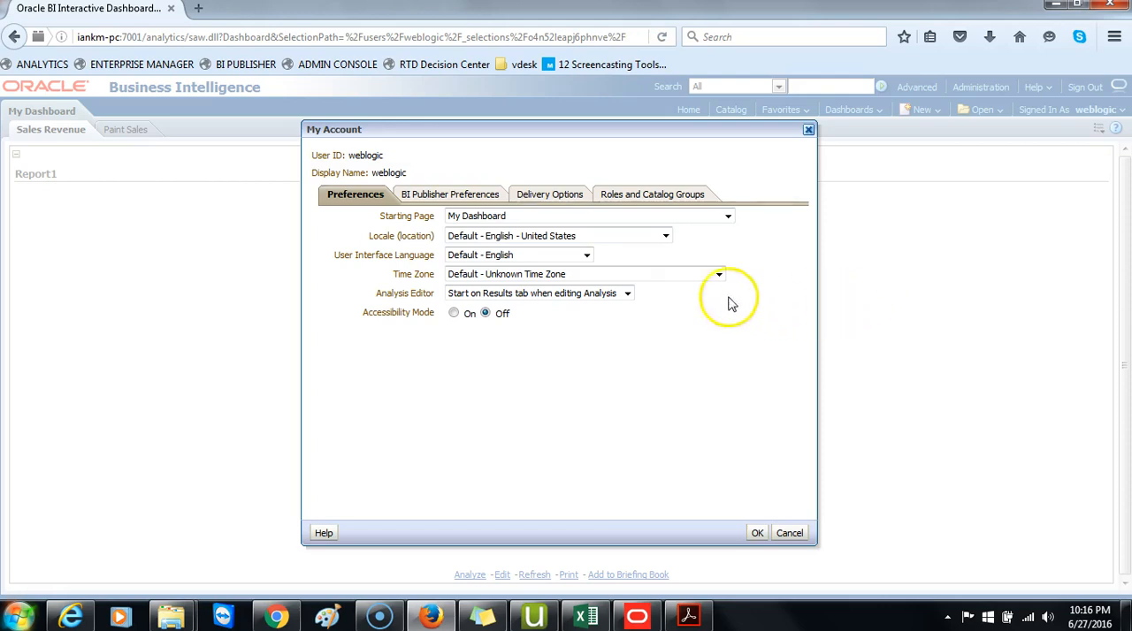
{"action": "left_click", "coordinate": [497, 197]}
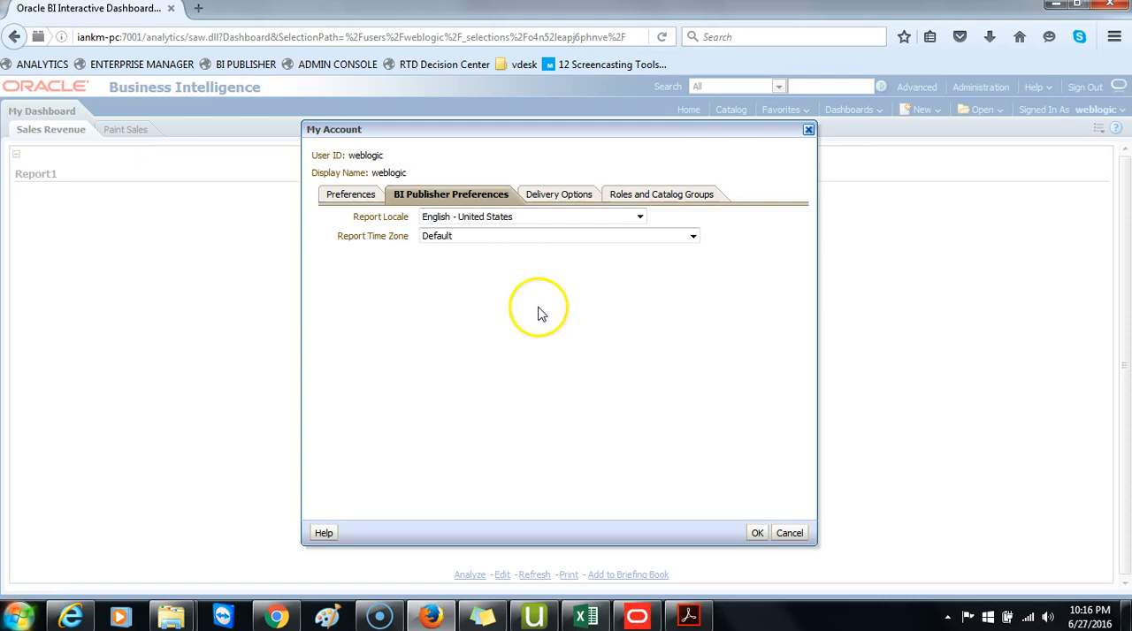
{"action": "left_click", "coordinate": [570, 195]}
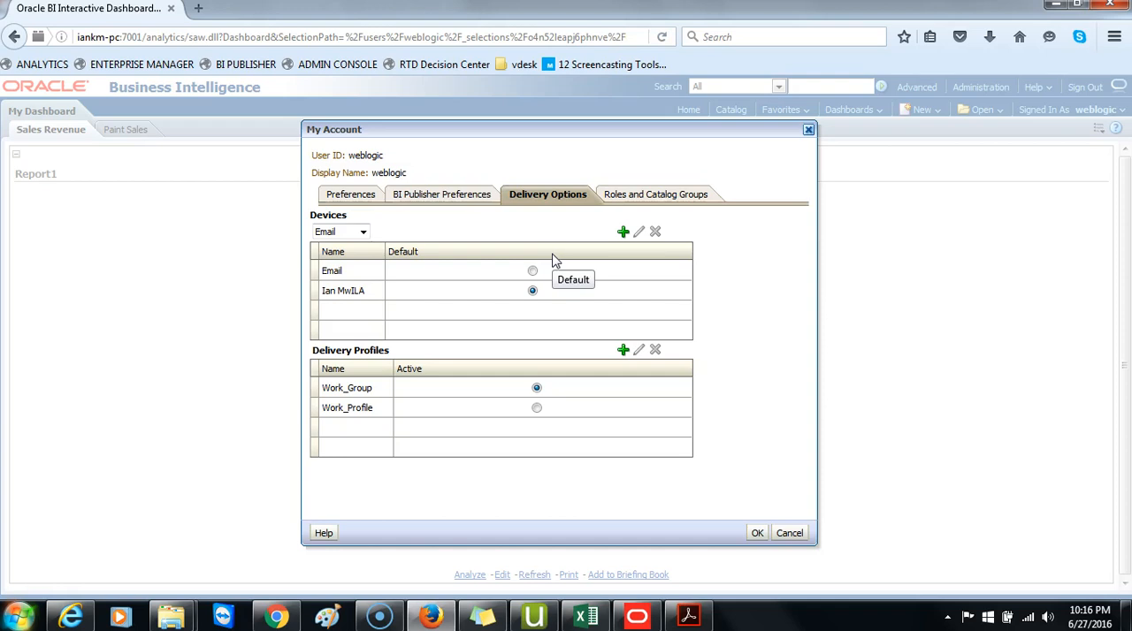
{"action": "left_click", "coordinate": [652, 195]}
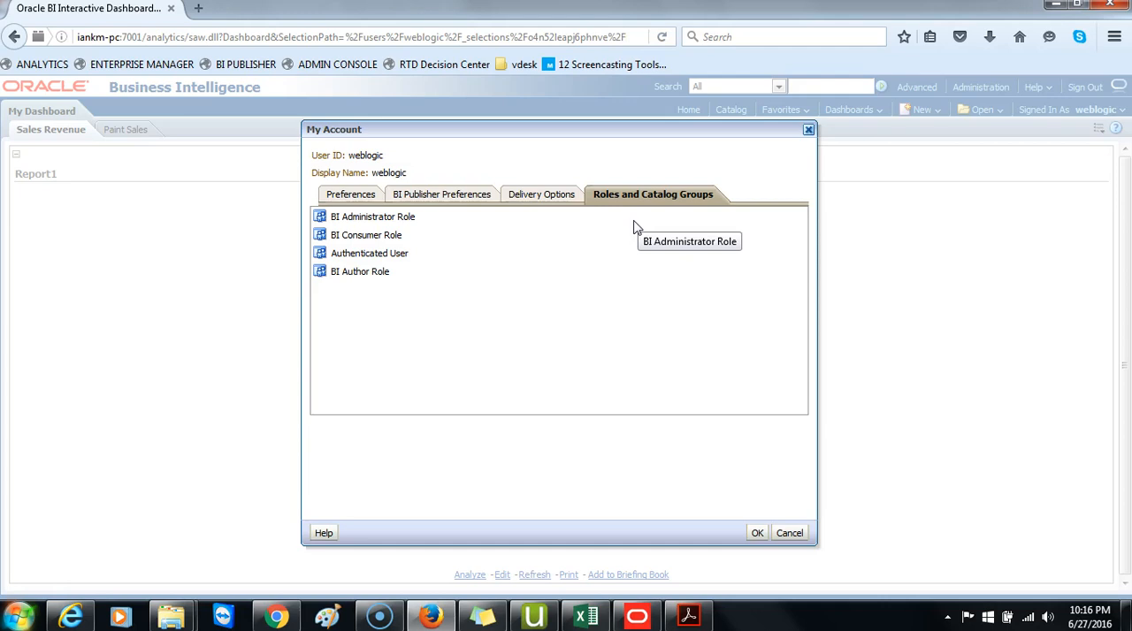
{"action": "left_click", "coordinate": [366, 196]}
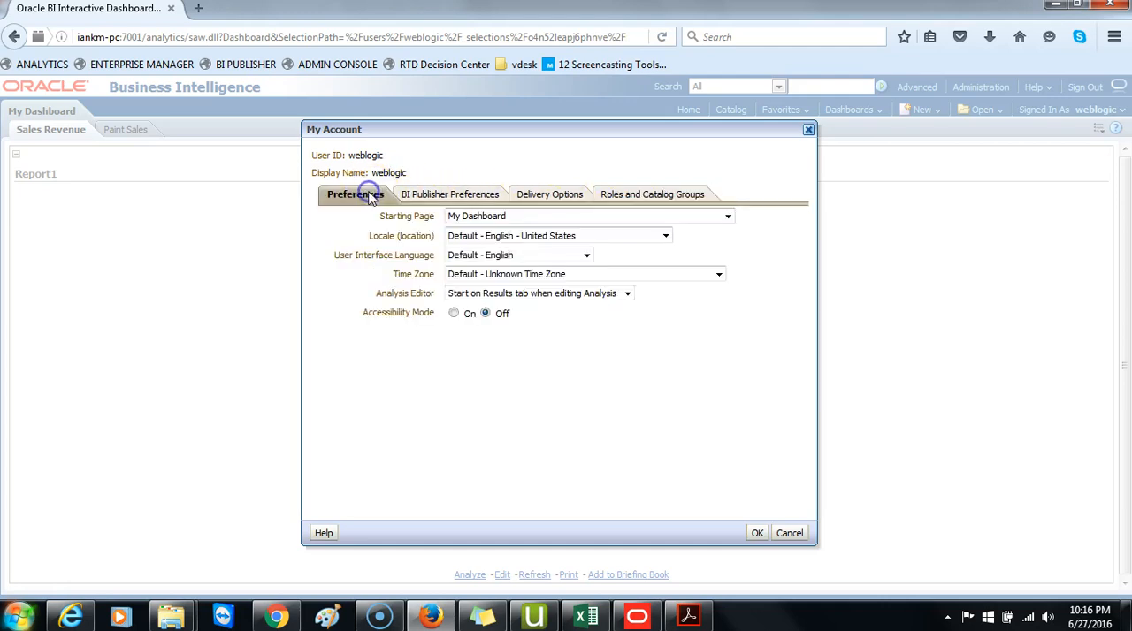
Choose My Dashboard as the starting page and check the user interface language and locale settings.
{"action": "left_click", "coordinate": [727, 217]}
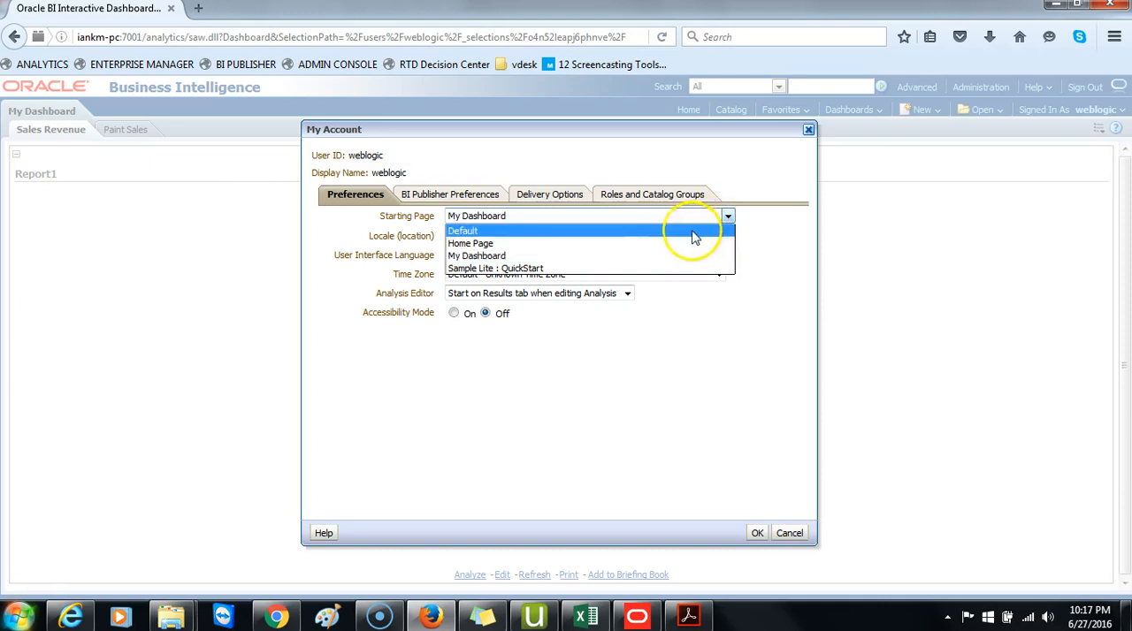
{"action": "left_click", "coordinate": [508, 255]}
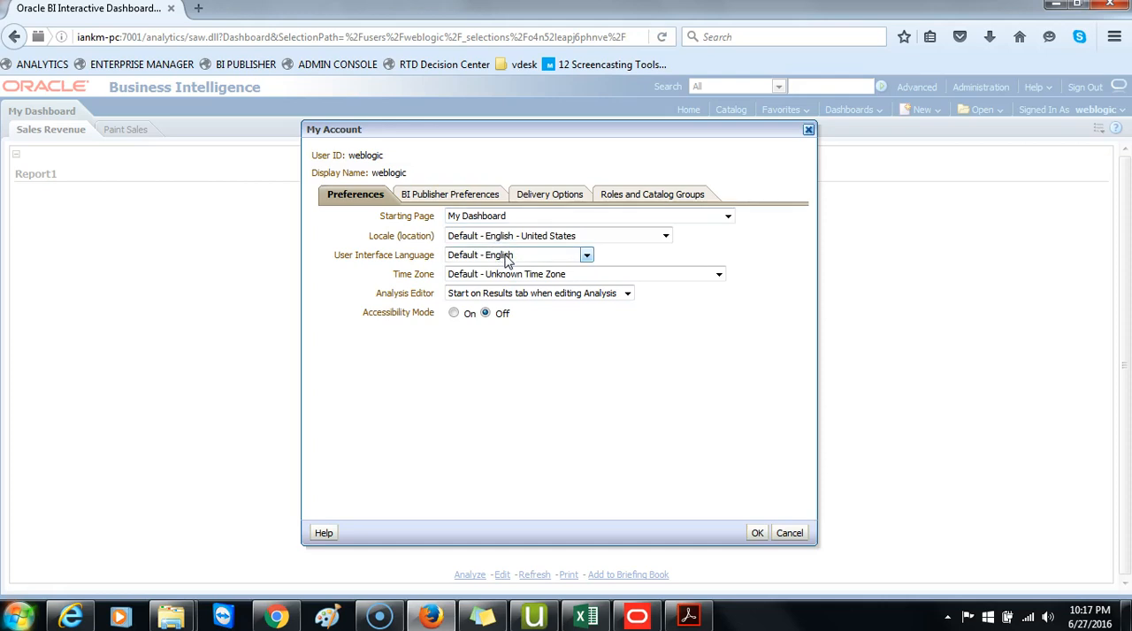
{"action": "left_click", "coordinate": [495, 254]}
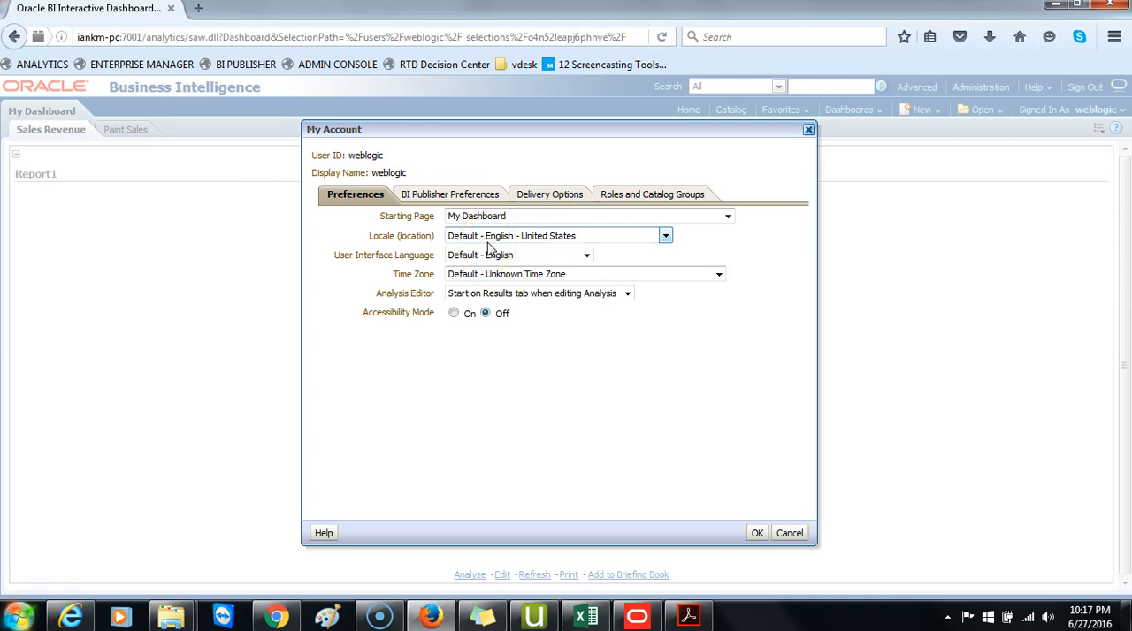
{"action": "left_click", "coordinate": [518, 240]}
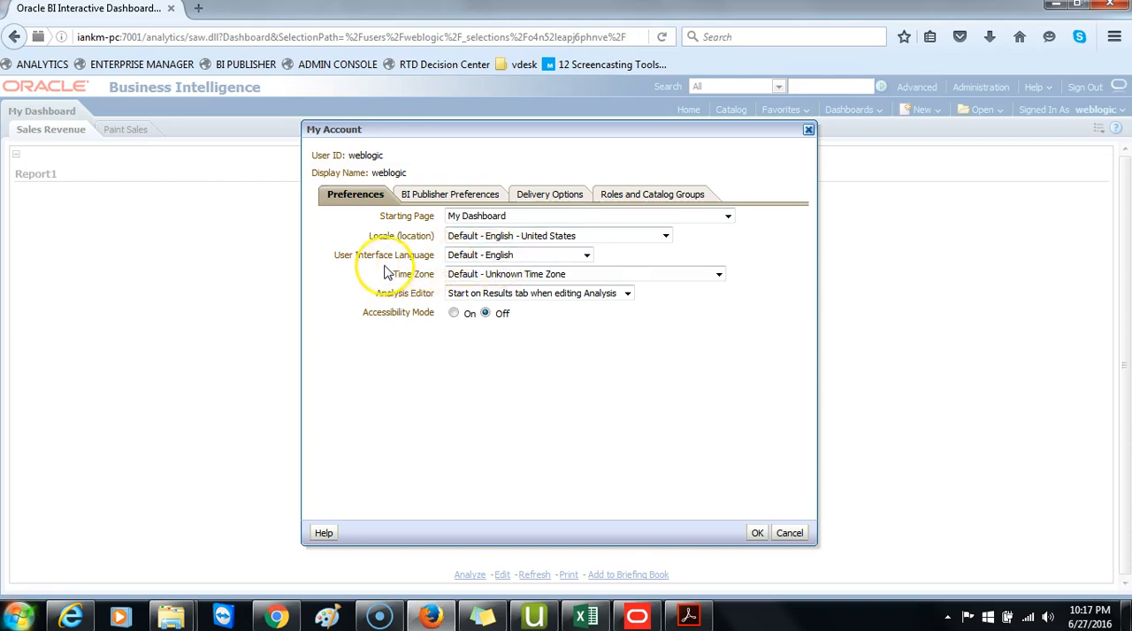
Set the account's time zone to (GMT-06:00) Central America and save the preferences.
{"action": "left_click", "coordinate": [634, 275]}
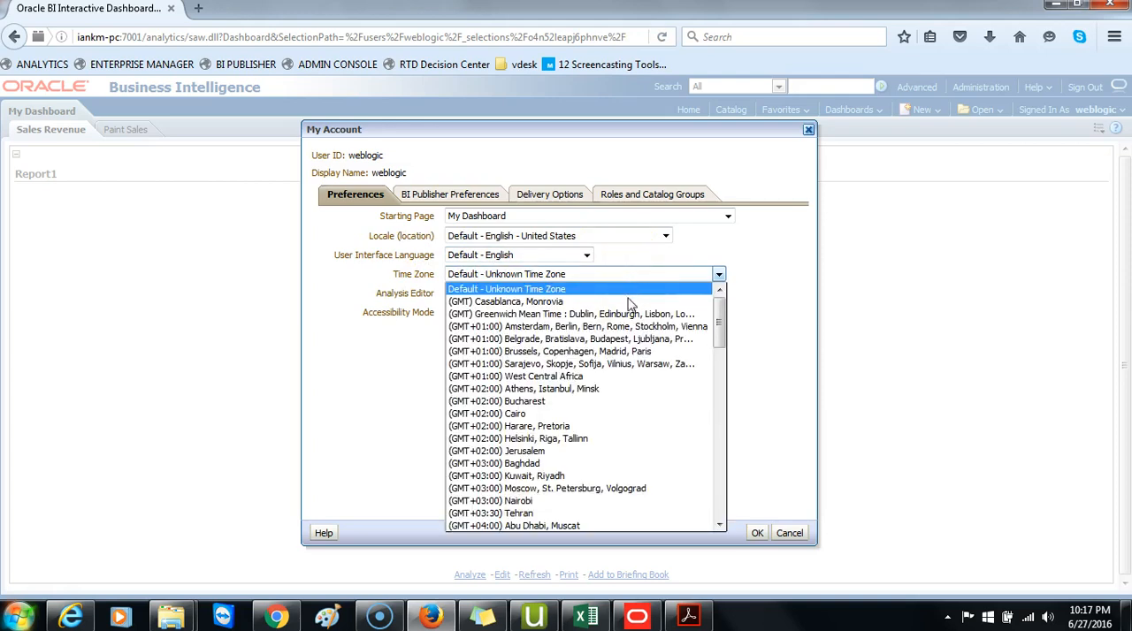
{"action": "scroll", "coordinate": [638, 393], "scroll_direction": "down", "scroll_amount": 1}
{"action": "scroll", "coordinate": [639, 393], "scroll_direction": "down", "scroll_amount": 1}
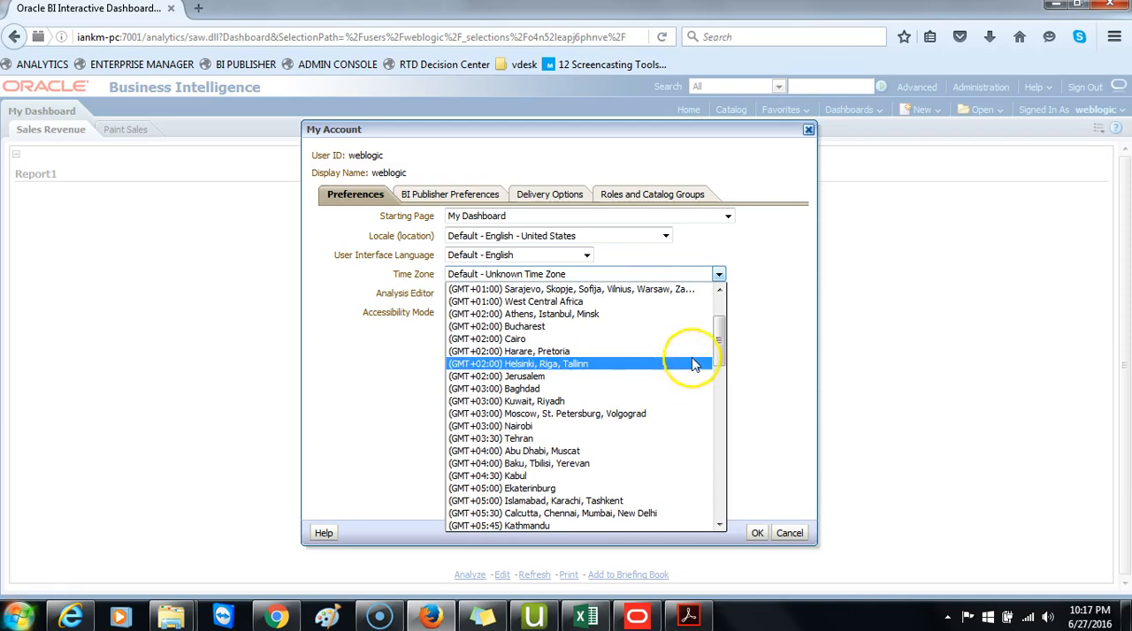
{"action": "left_click_drag", "start_coordinate": [720, 339], "coordinate": [730, 503]}
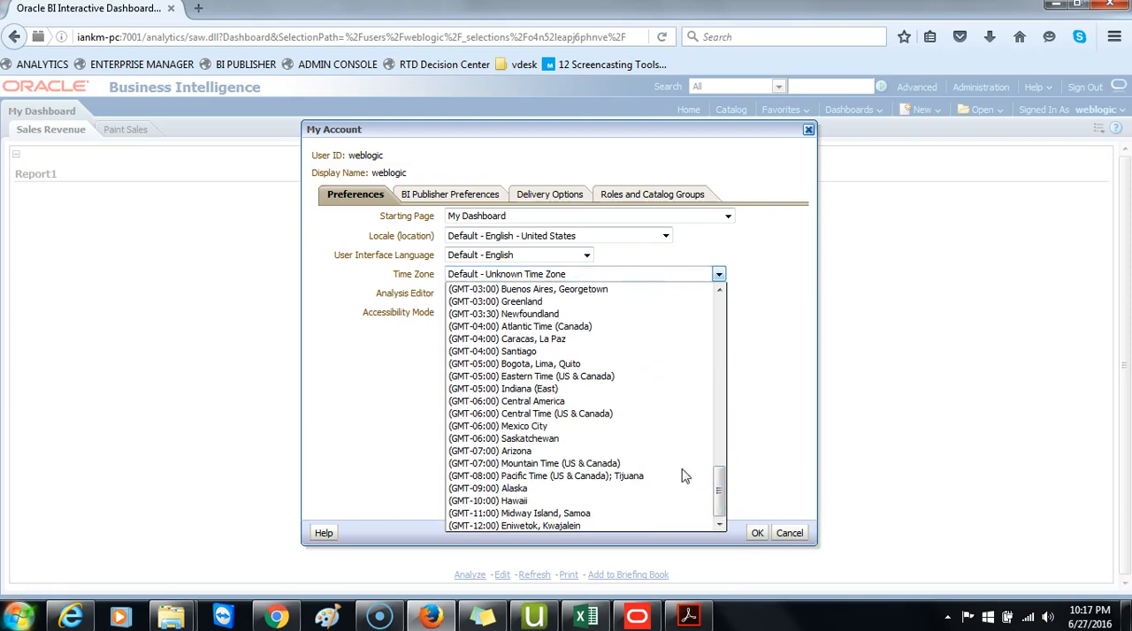
{"action": "left_click", "coordinate": [606, 401]}
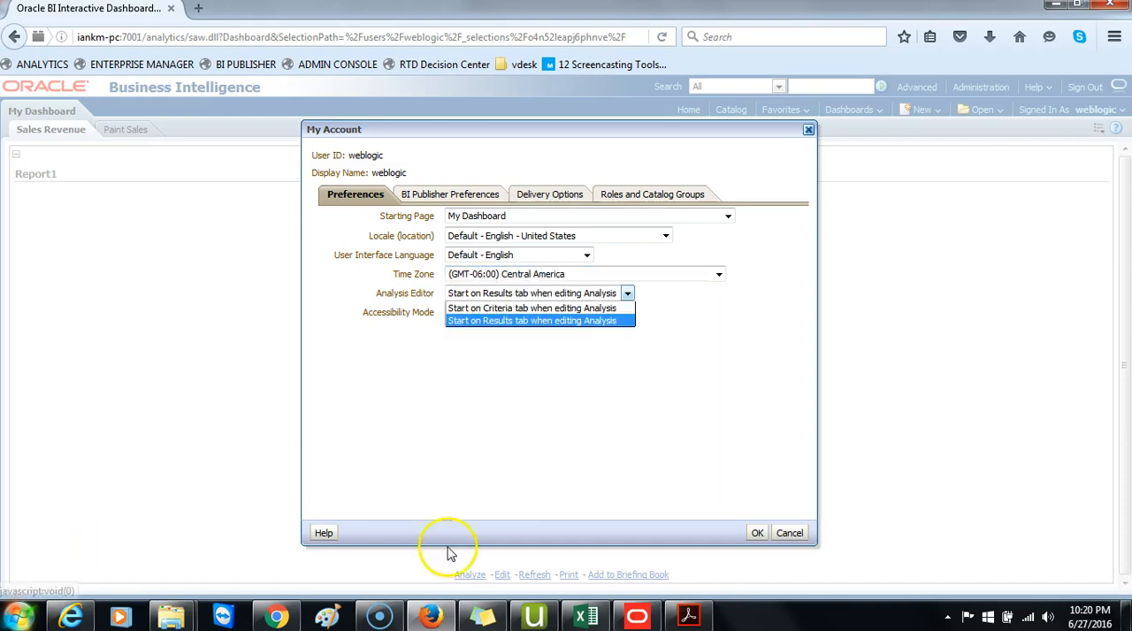
{"action": "left_click", "coordinate": [760, 536]}
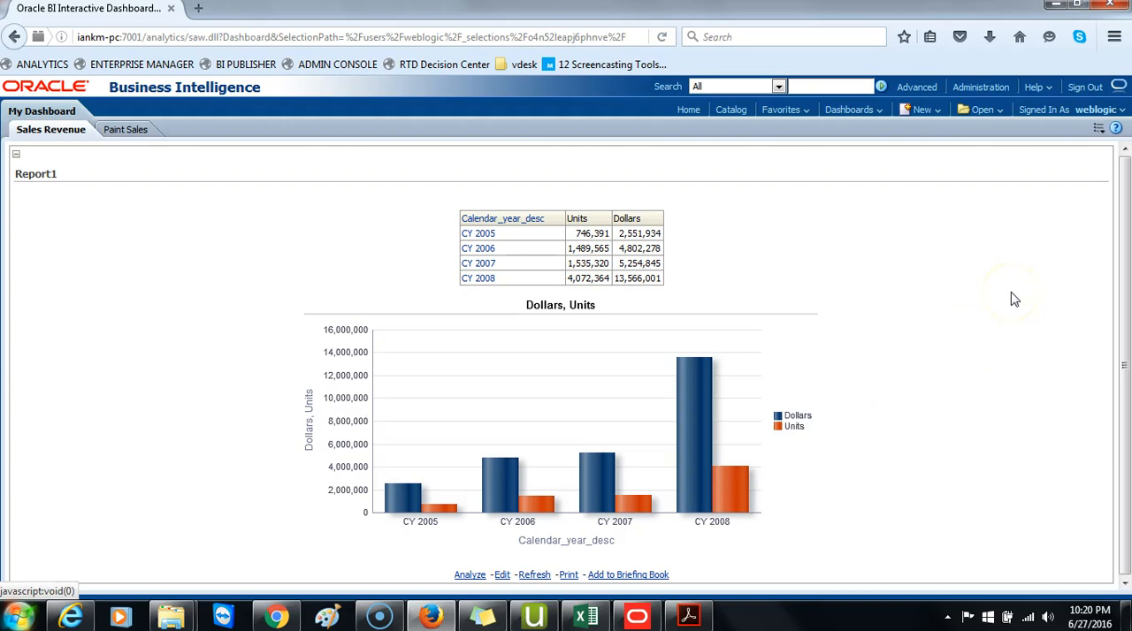
Sign out and sign back in with the account's user ID and password.
{"action": "left_click", "coordinate": [1084, 87]}
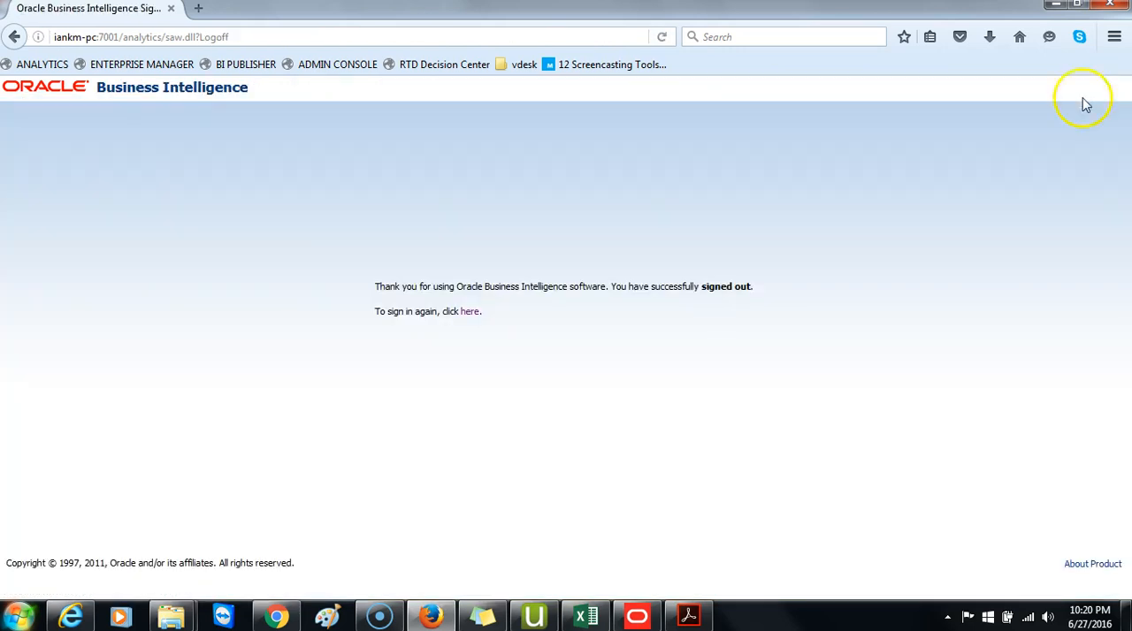
{"action": "left_click", "coordinate": [468, 312]}
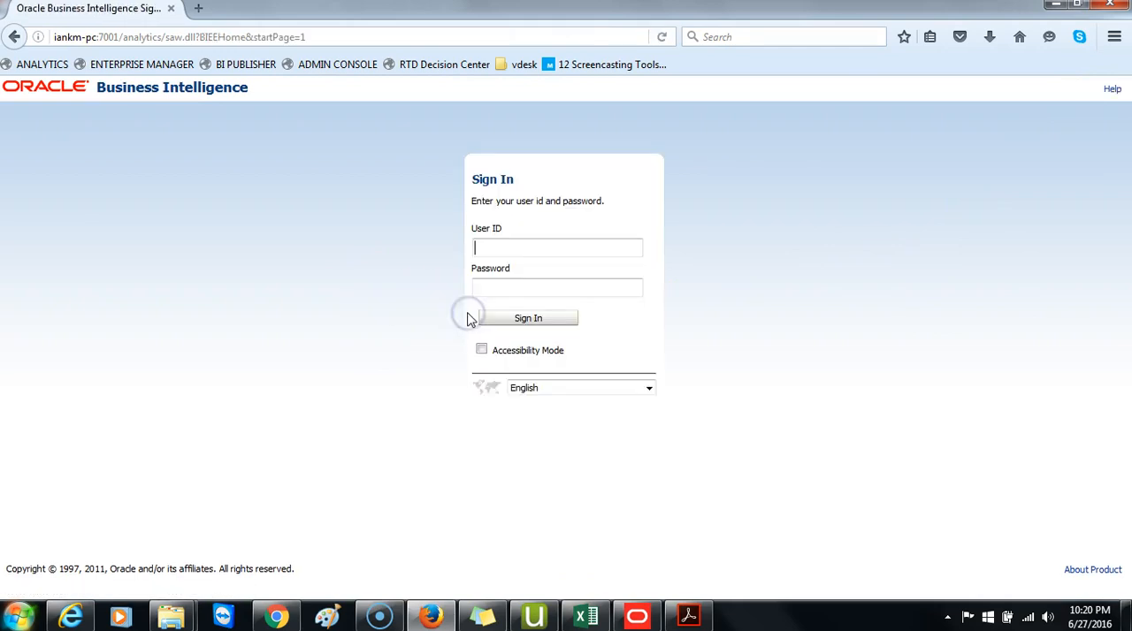
{"action": "type", "text": "we"}
{"action": "left_click", "coordinate": [518, 262]}
{"action": "left_click", "coordinate": [528, 320]}
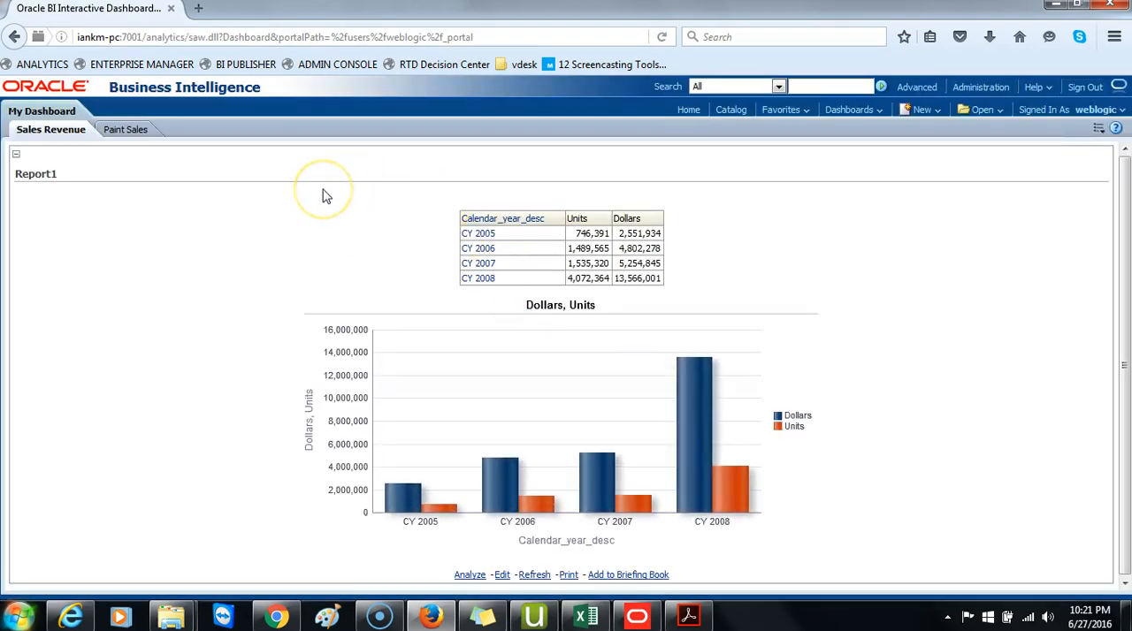
Go to the Home page and open the recent dashboard My Dashboard - Sales Revenue.
{"action": "left_click", "coordinate": [696, 111]}
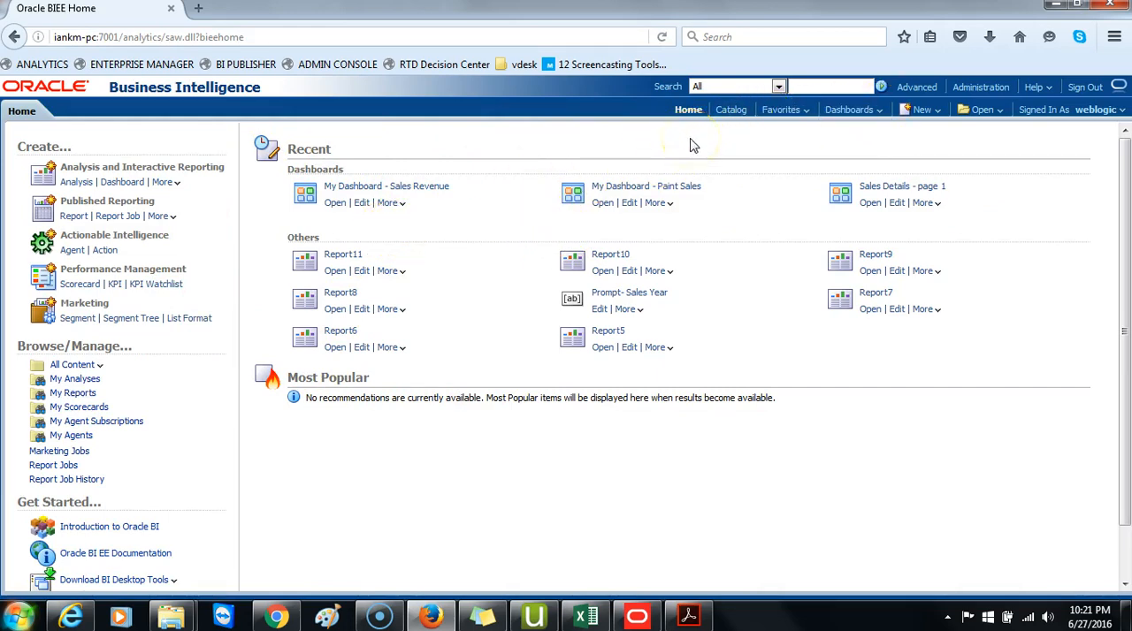
{"action": "left_click", "coordinate": [337, 202]}
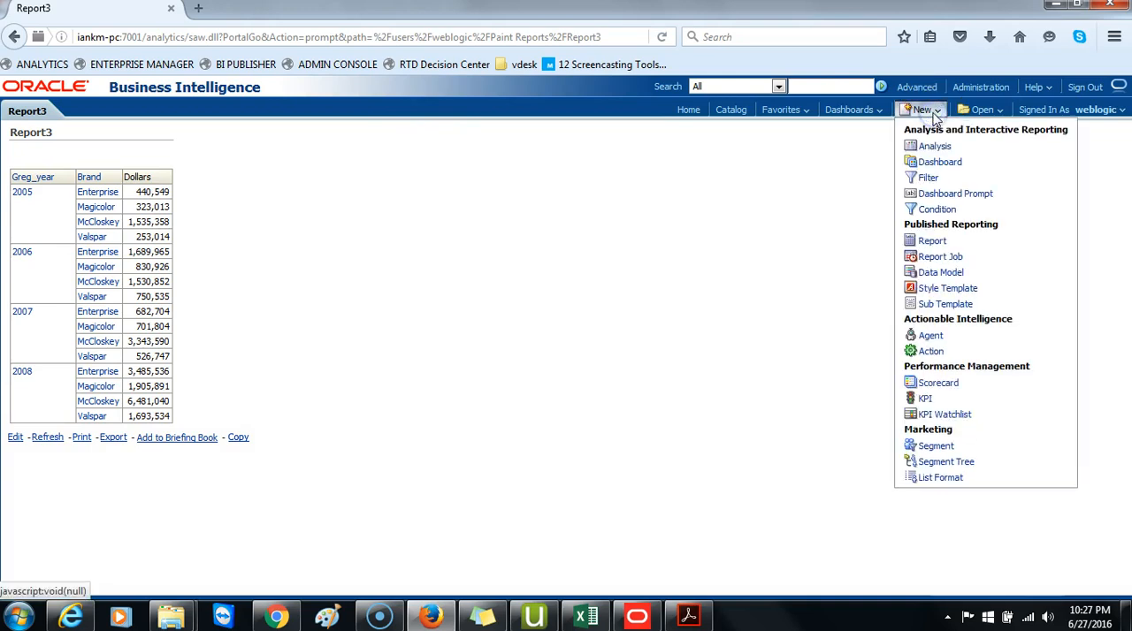
Create a new dashboard prompt on the Paint subject area and view the edit settings of its first page.
{"action": "left_click", "coordinate": [943, 194]}
{"action": "left_click", "coordinate": [882, 210]}
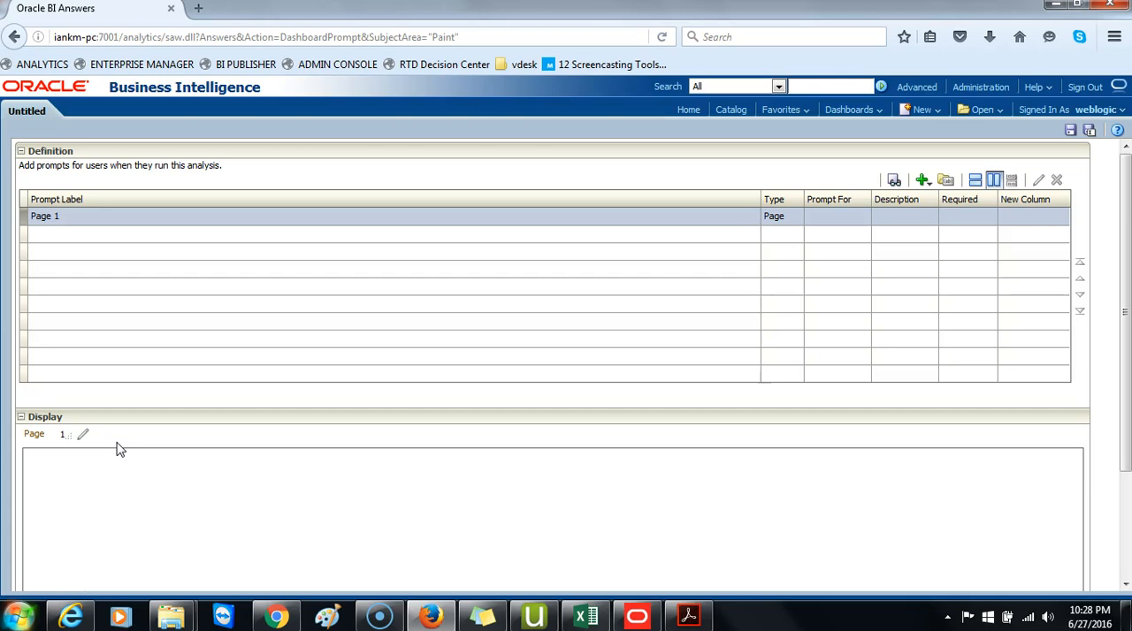
{"action": "left_click", "coordinate": [83, 433]}
{"action": "left_click", "coordinate": [133, 534]}
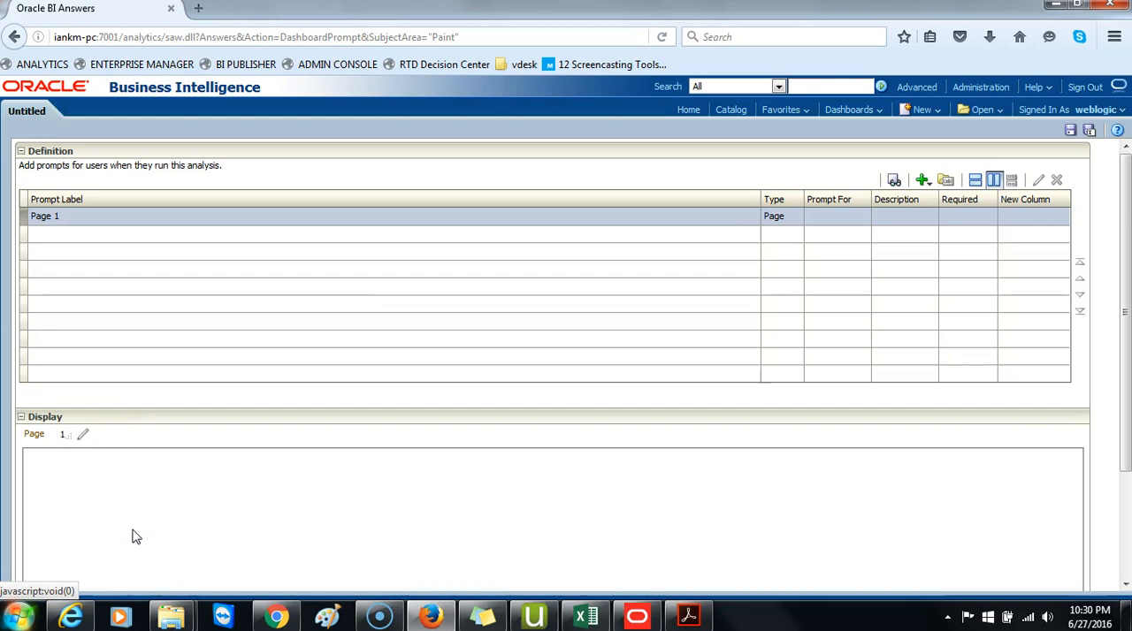
Add a column prompt based on the Brand column of the Product folder.
{"action": "left_click", "coordinate": [923, 180]}
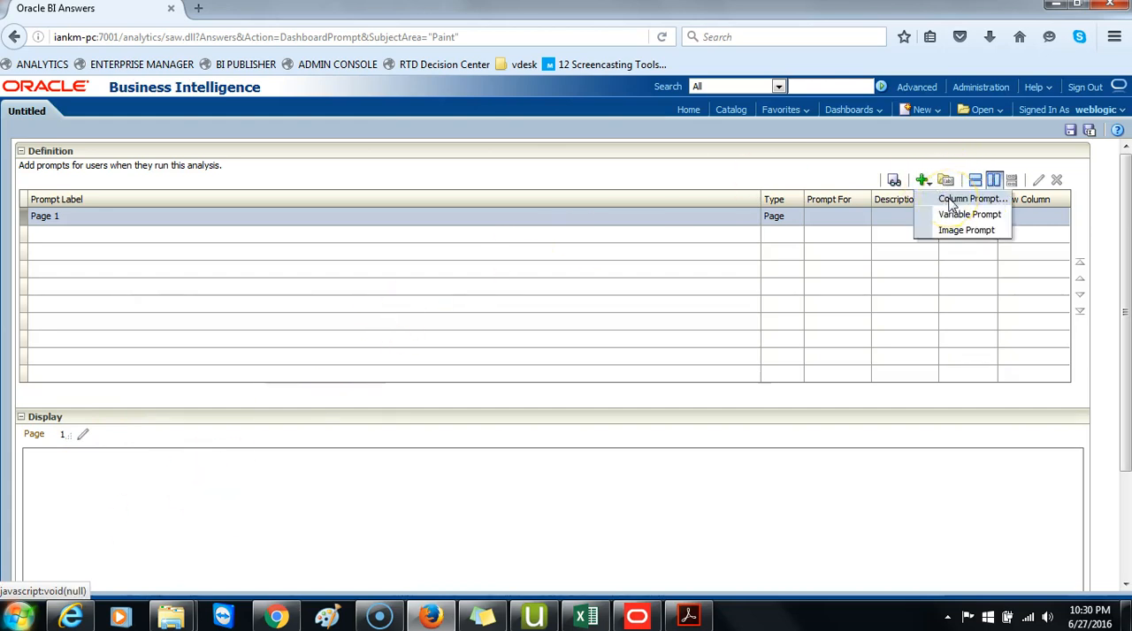
{"action": "left_click", "coordinate": [964, 199]}
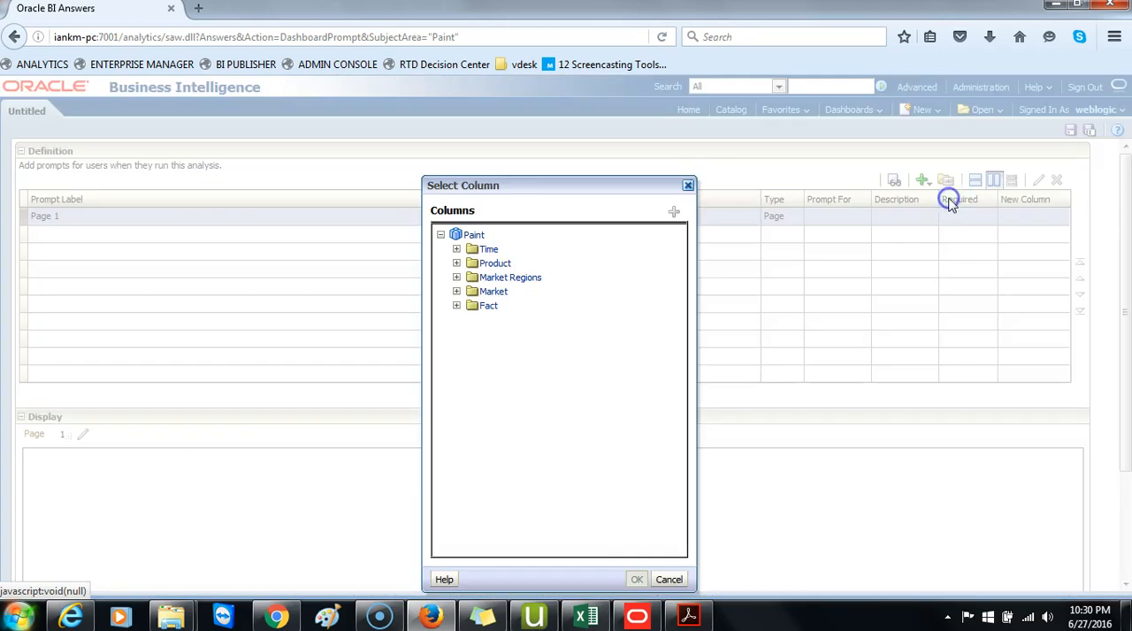
{"action": "left_click", "coordinate": [456, 264]}
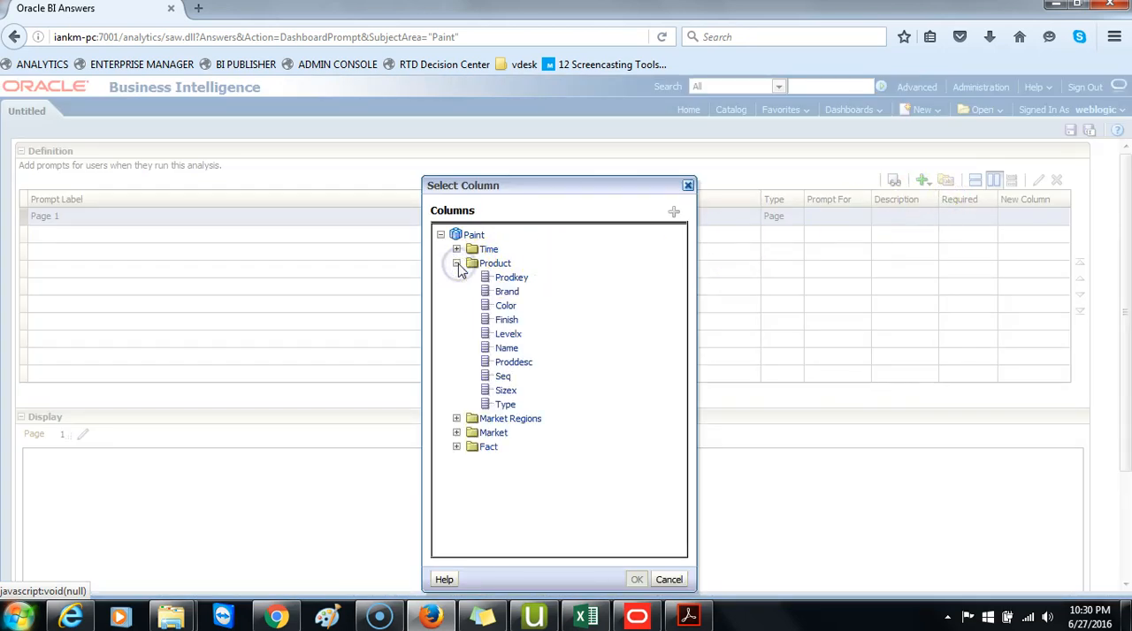
{"action": "left_click", "coordinate": [509, 292]}
{"action": "left_click", "coordinate": [637, 580]}
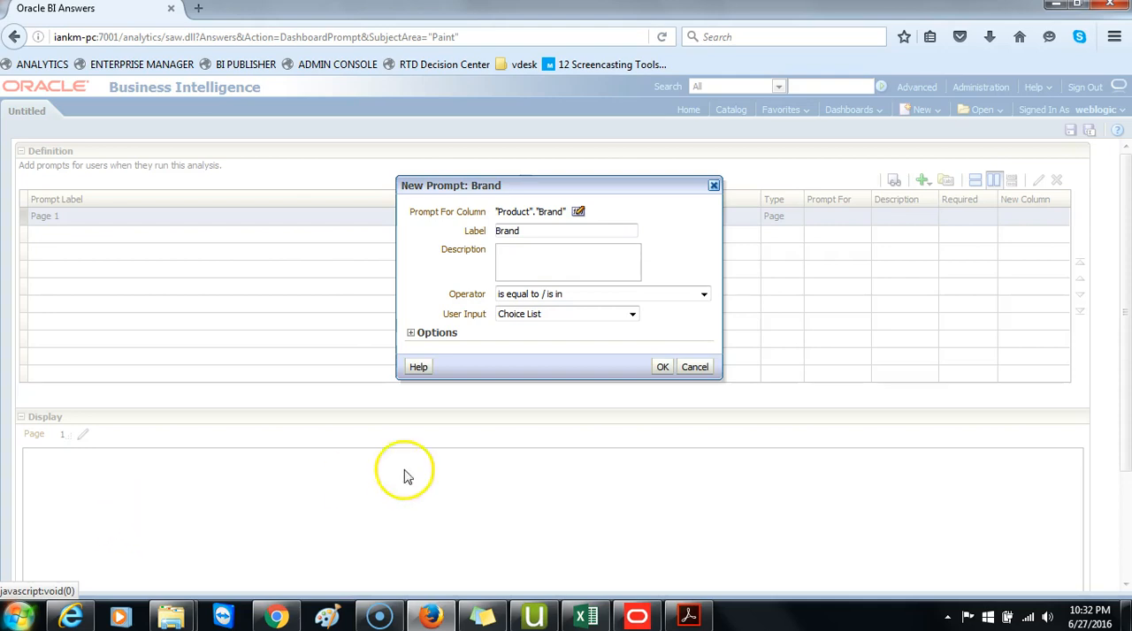
Label the Brand prompt "Select a Brand" and expand its additional options.
{"action": "left_click", "coordinate": [497, 231]}
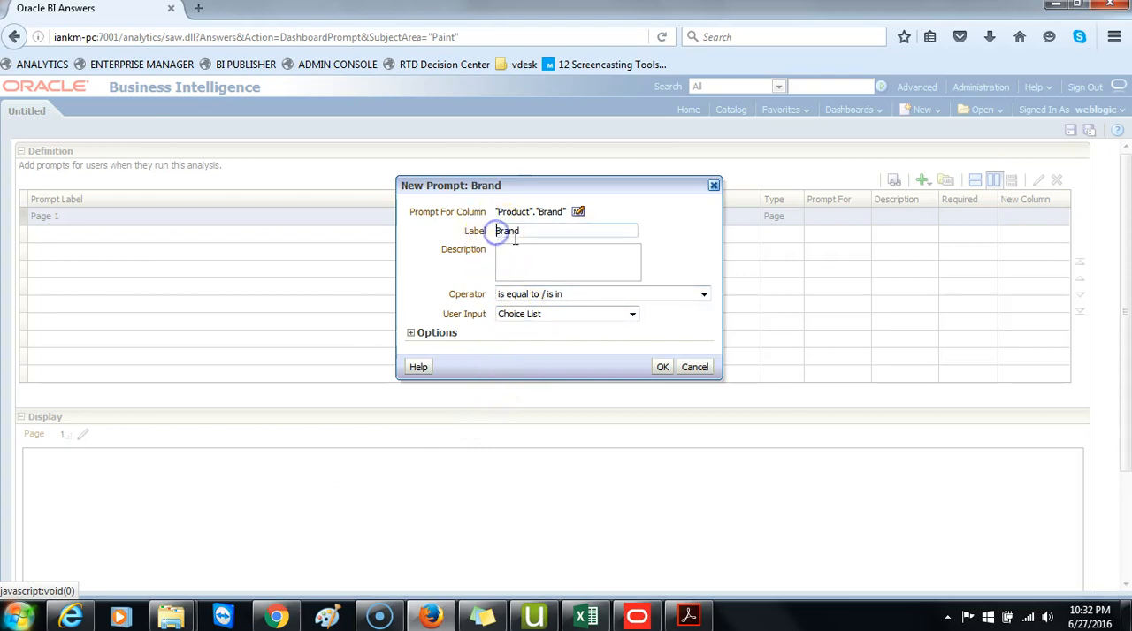
{"action": "type", "text": "Select a"}
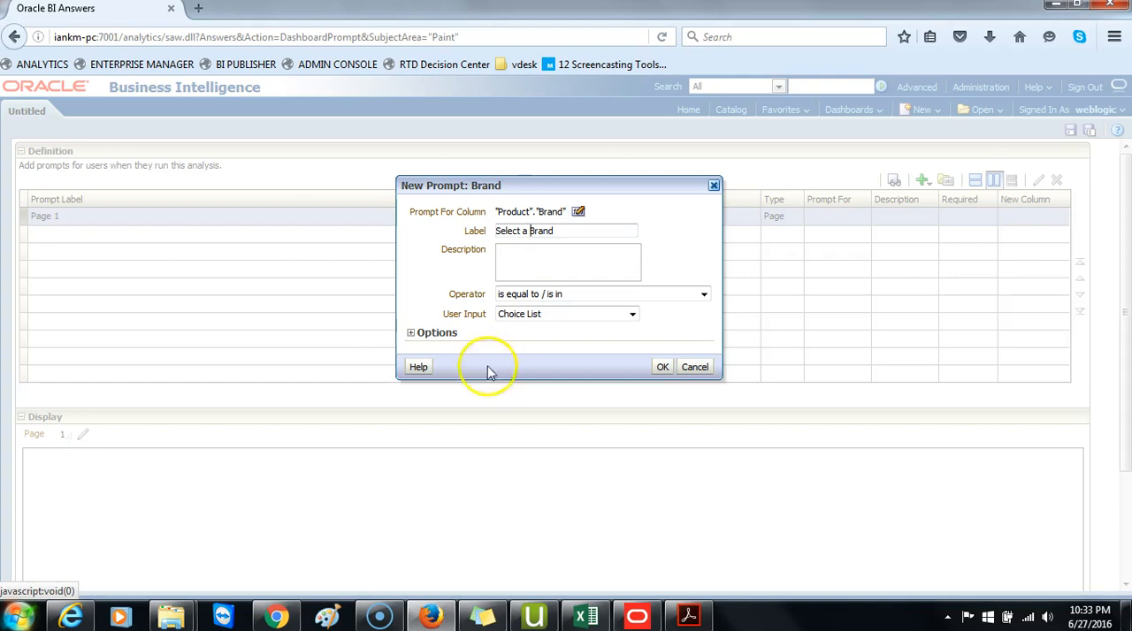
{"action": "left_click", "coordinate": [410, 334]}
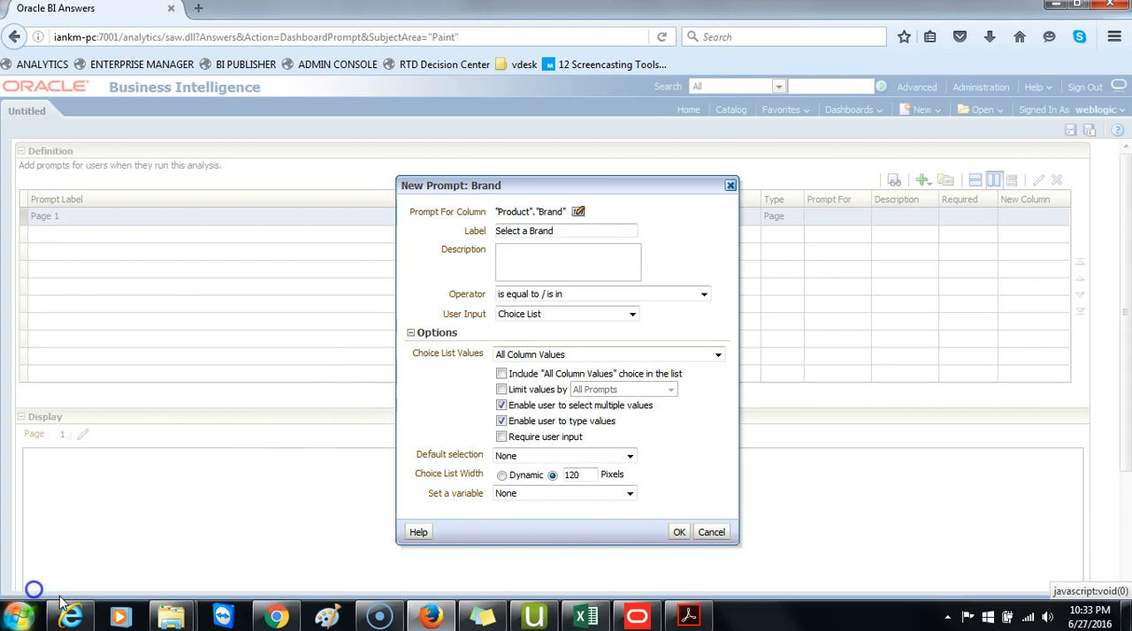
Make user input required for the Brand prompt, keep multiple selection enabled, and add the prompt to Page 1.
{"action": "left_click", "coordinate": [501, 405]}
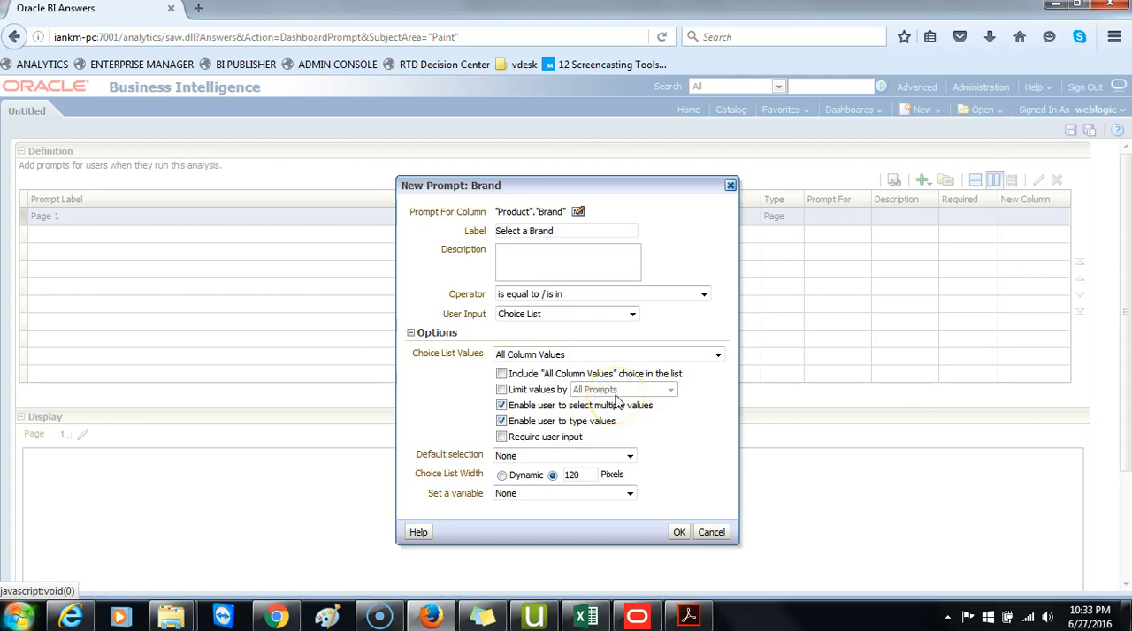
{"action": "left_click", "coordinate": [502, 422]}
{"action": "left_click", "coordinate": [501, 437]}
{"action": "left_click", "coordinate": [679, 533]}
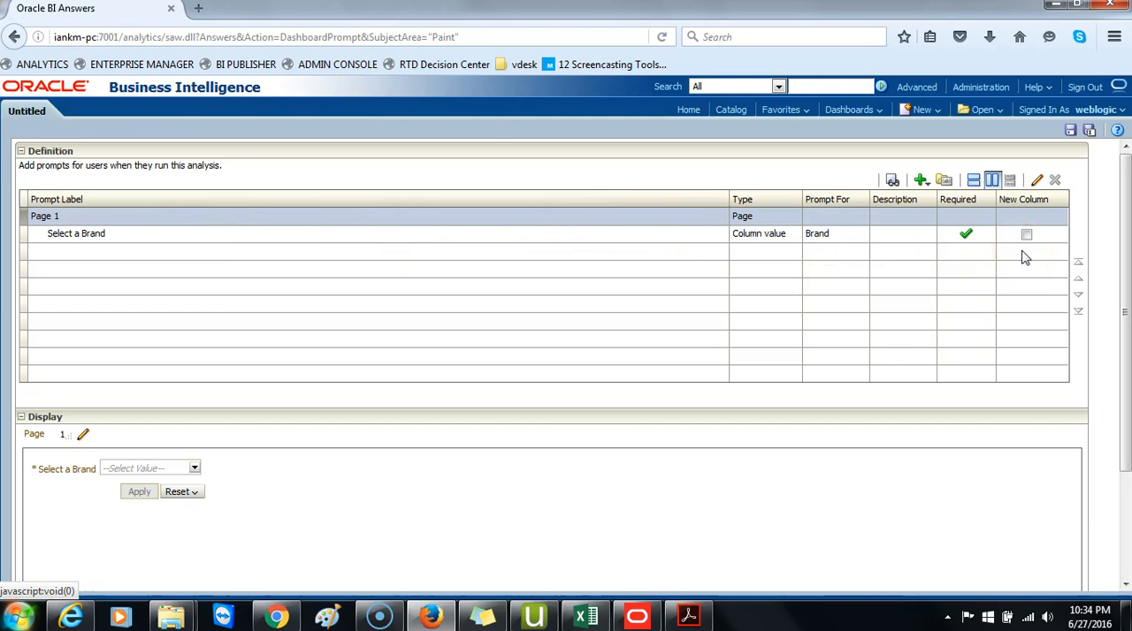
Preview the Select a Brand choice list and its value search dialog without choosing any brand.
{"action": "left_click", "coordinate": [196, 470]}
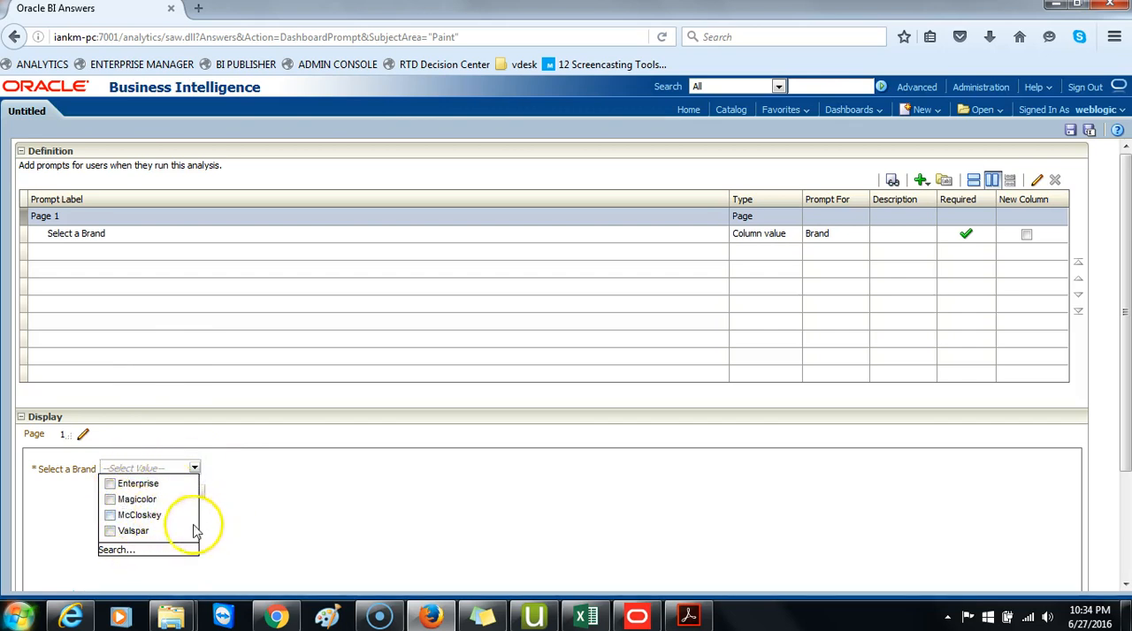
{"action": "left_click", "coordinate": [117, 550]}
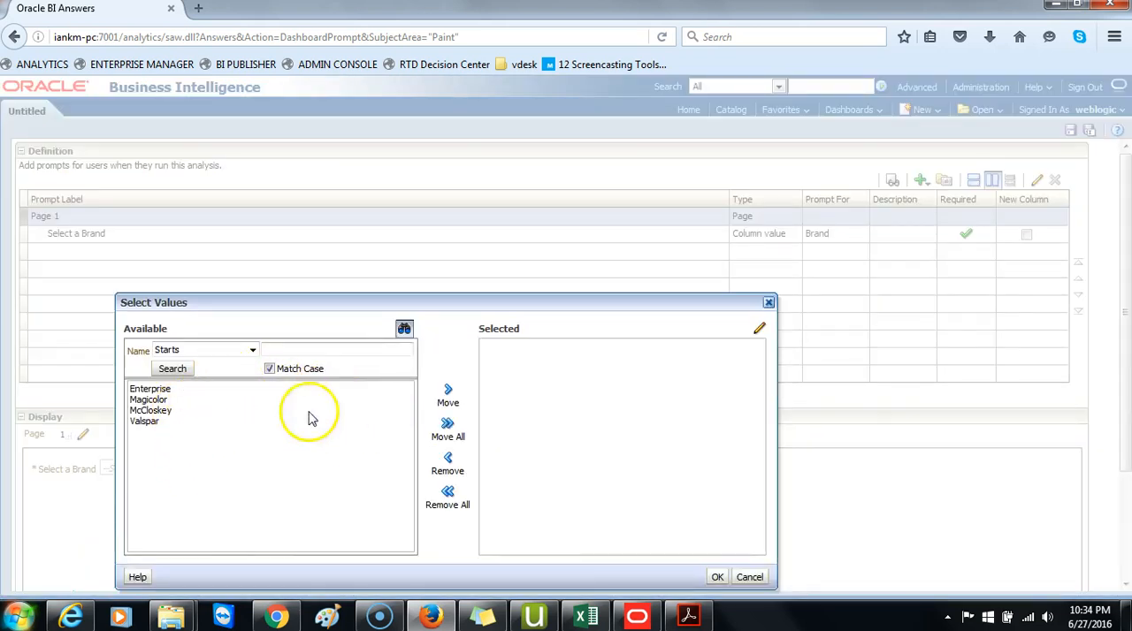
{"action": "left_click", "coordinate": [743, 579]}
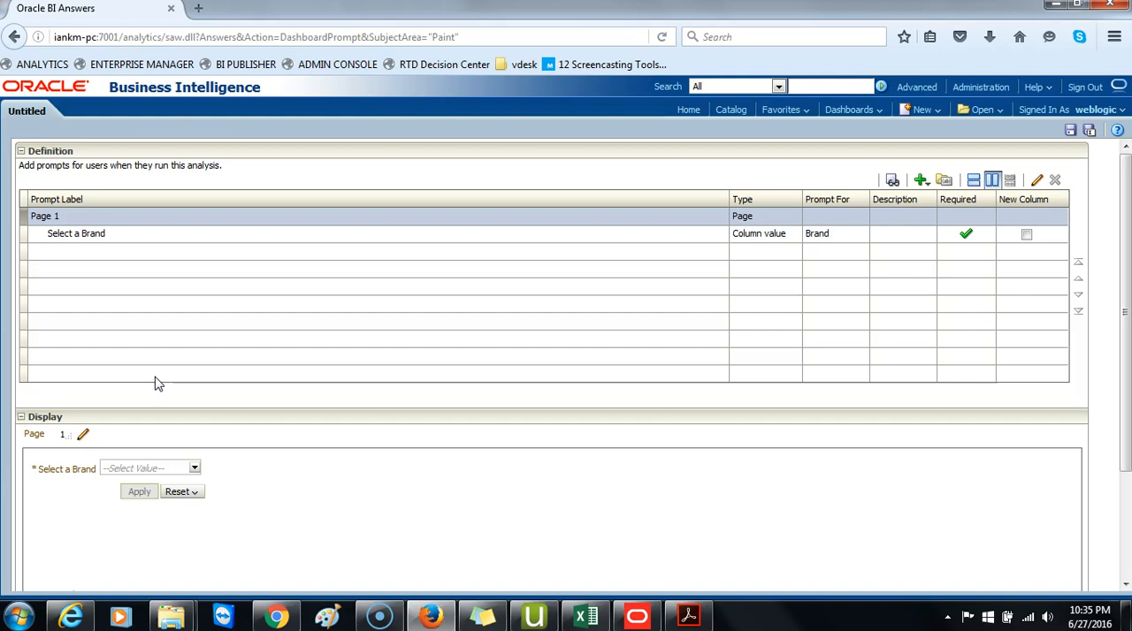
Save the prompt in /My Folders/Paint Reports as "Brand Prompt" with the description "Selects a brand or multiple brands at any given time".
{"action": "left_click", "coordinate": [1088, 131]}
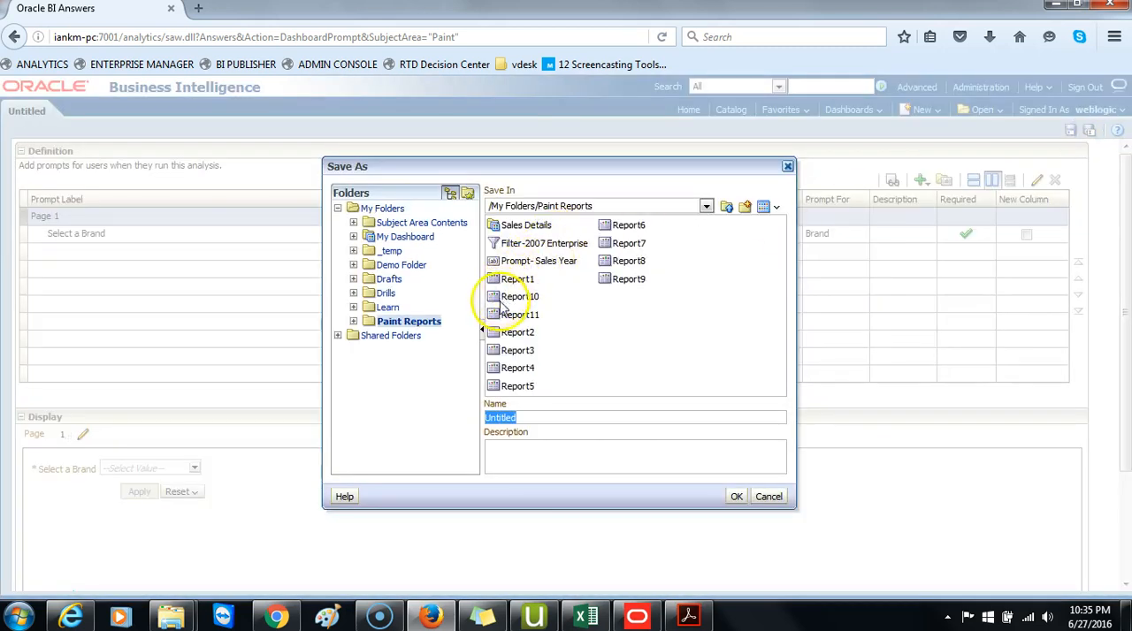
{"action": "type", "text": "Brand Prompt"}
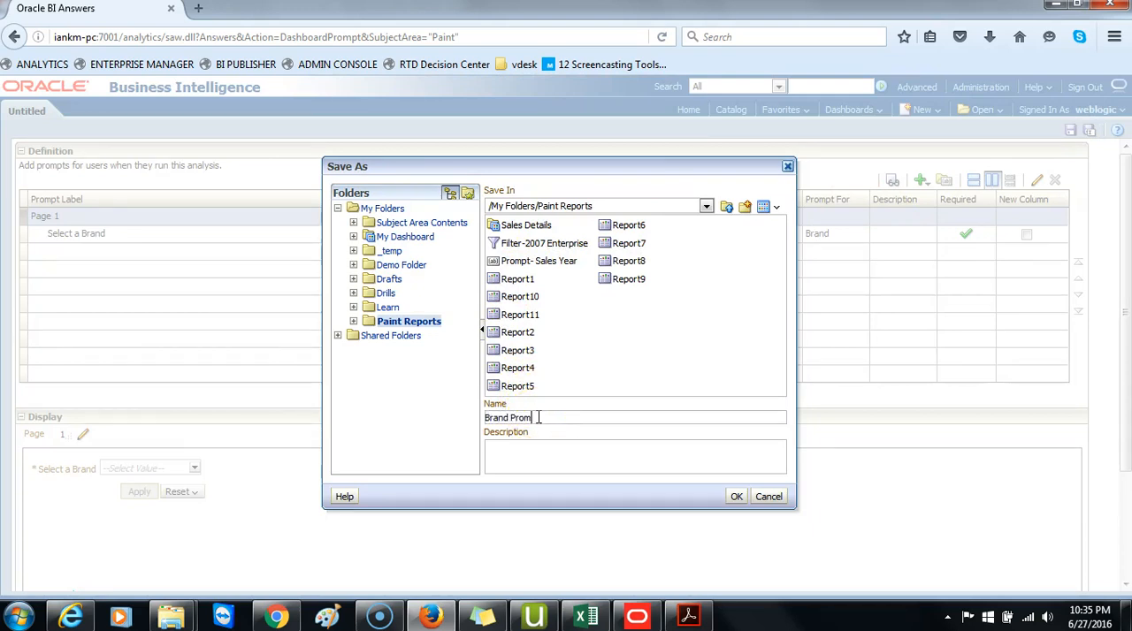
{"action": "left_click", "coordinate": [538, 454]}
{"action": "type", "text": "Select"}
{"action": "type", "text": "a brand or multiple brands at an"}
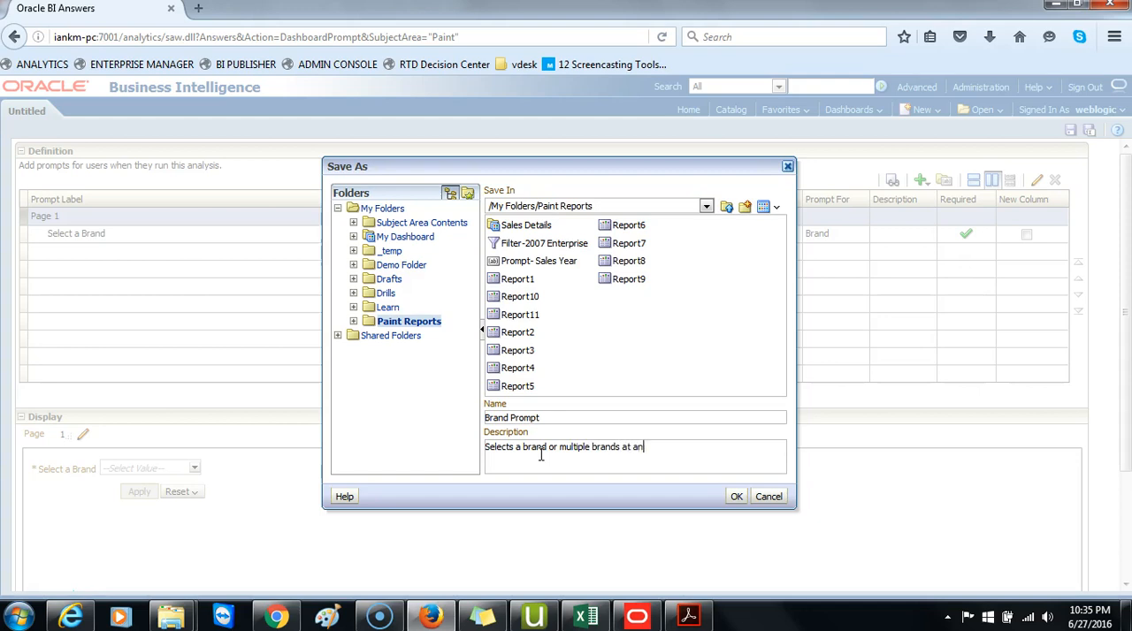
{"action": "type", "text": "y given time"}
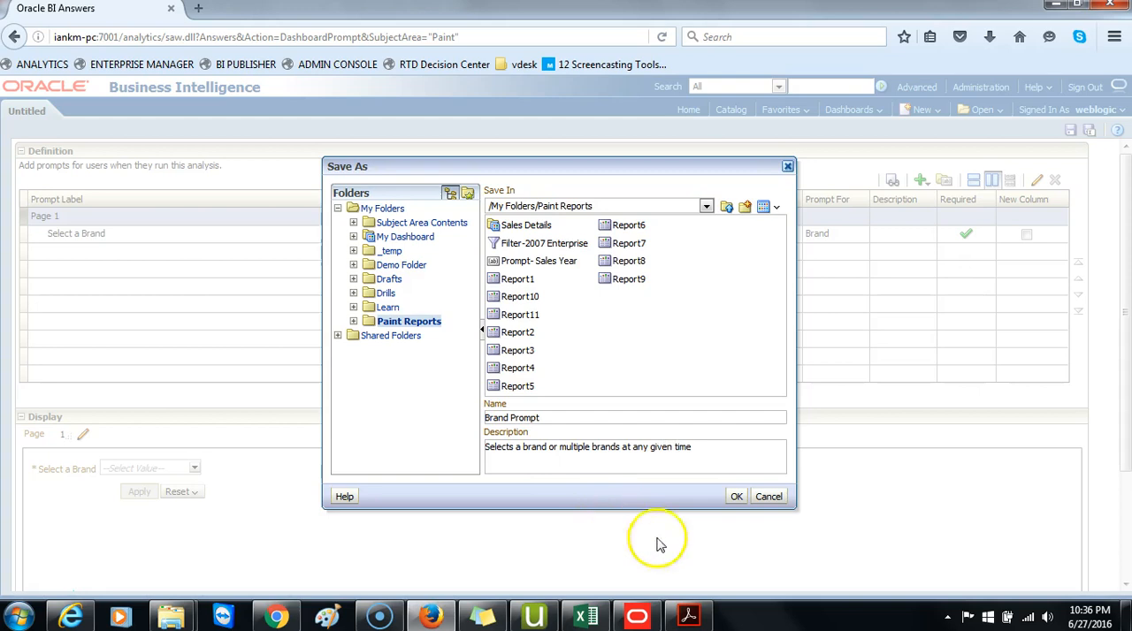
{"action": "left_click", "coordinate": [736, 496]}
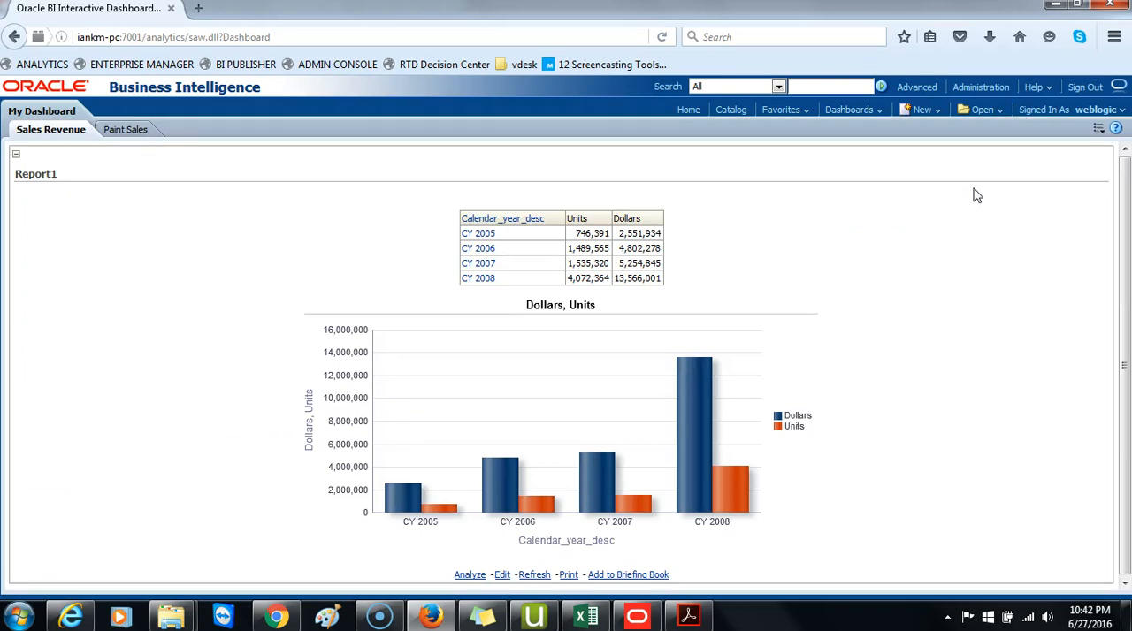
Add Brand Prompt from the Paint Reports folder above Report1 in Section 1 of the Sales Revenue page, and save and run the dashboard.
{"action": "left_click", "coordinate": [1098, 129]}
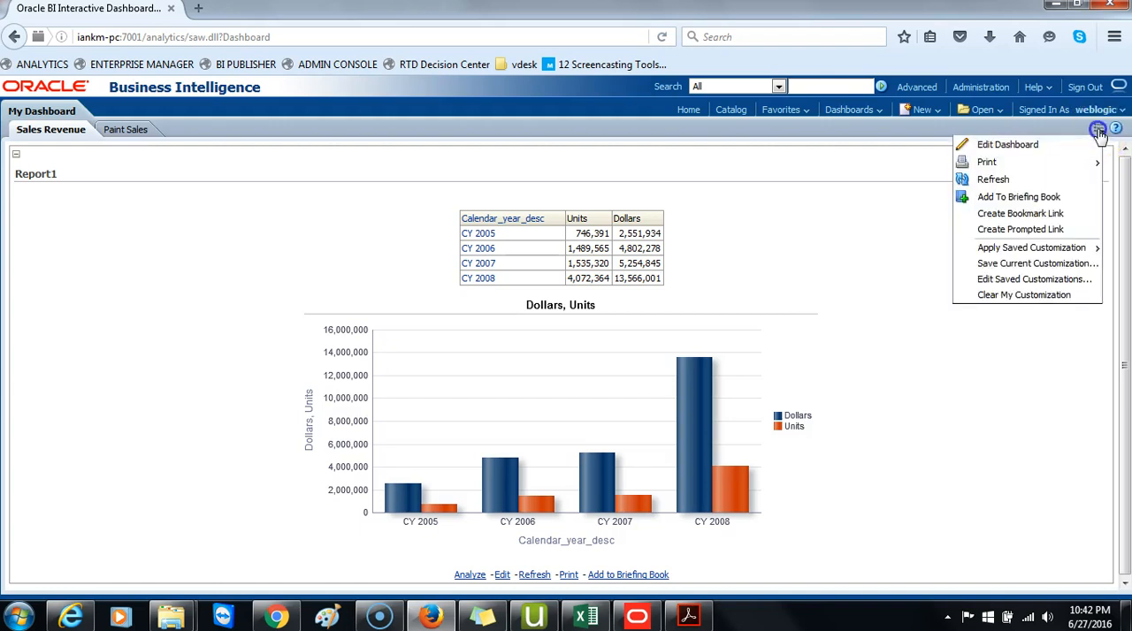
{"action": "left_click", "coordinate": [1010, 145]}
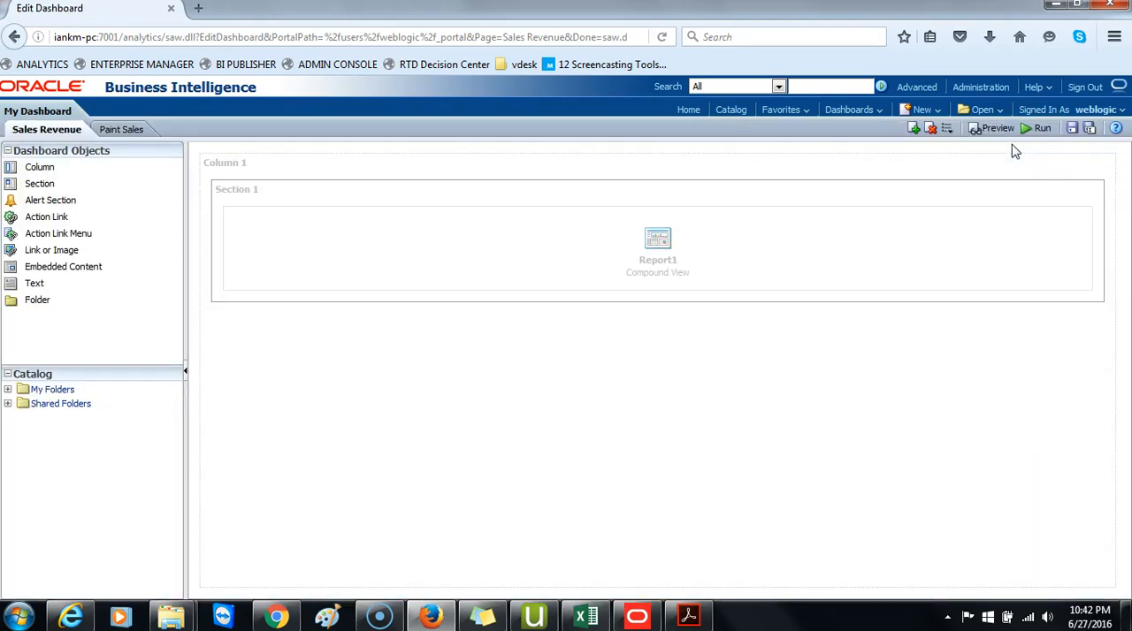
{"action": "left_click", "coordinate": [7, 389]}
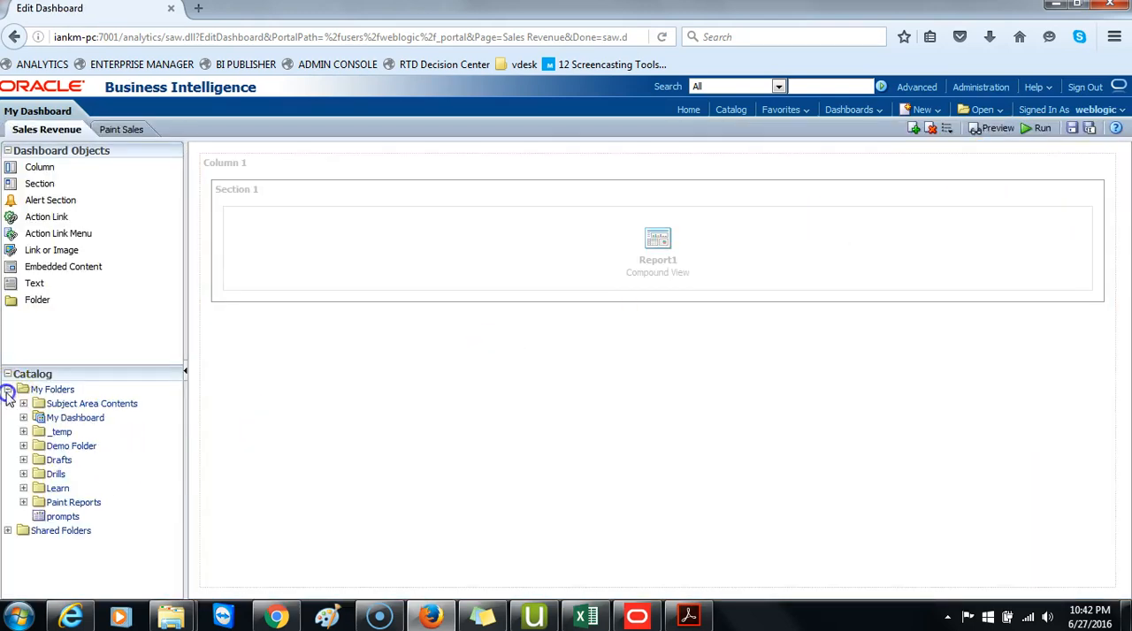
{"action": "left_click", "coordinate": [23, 503]}
{"action": "scroll", "coordinate": [164, 500], "scroll_direction": "down", "scroll_amount": 3}
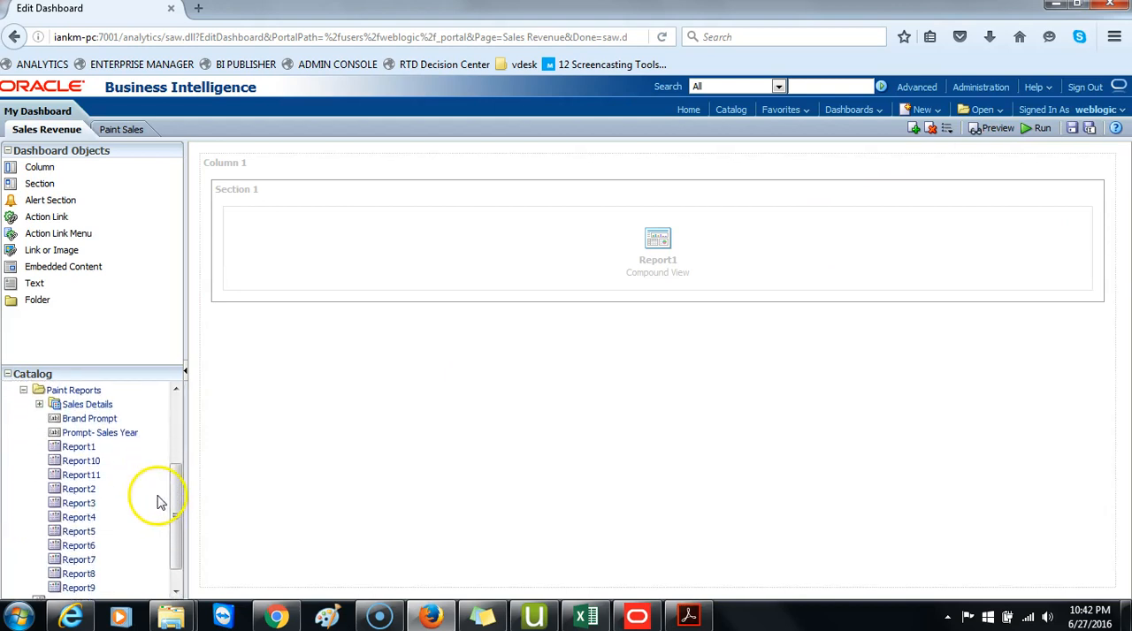
{"action": "left_click_drag", "start_coordinate": [86, 424], "coordinate": [528, 200]}
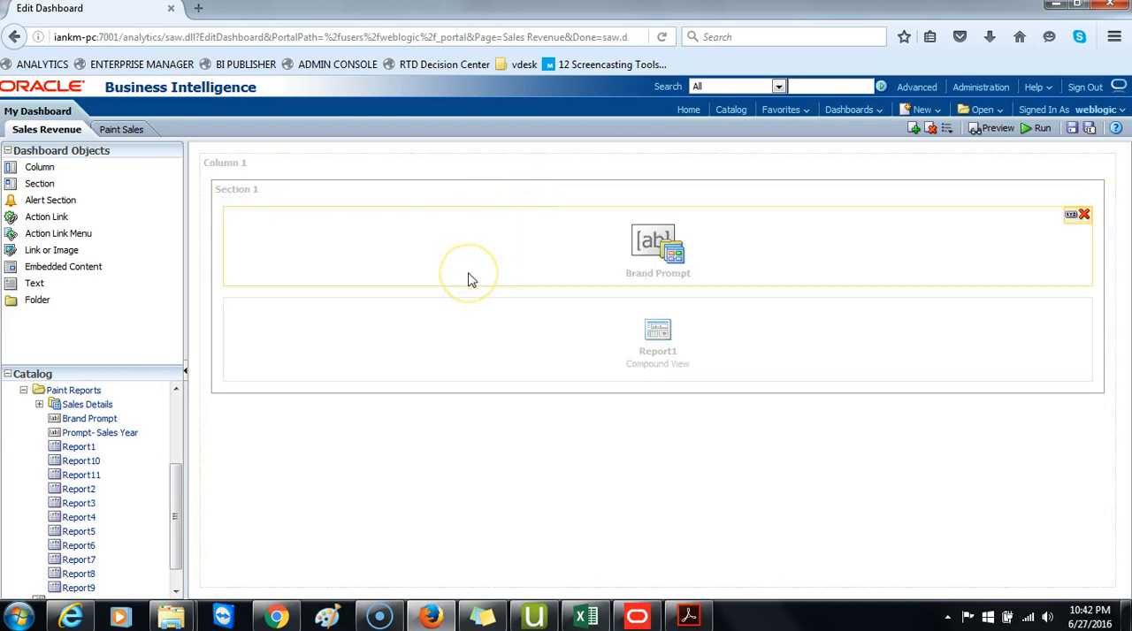
{"action": "left_click", "coordinate": [1072, 128]}
{"action": "left_click", "coordinate": [1039, 129]}
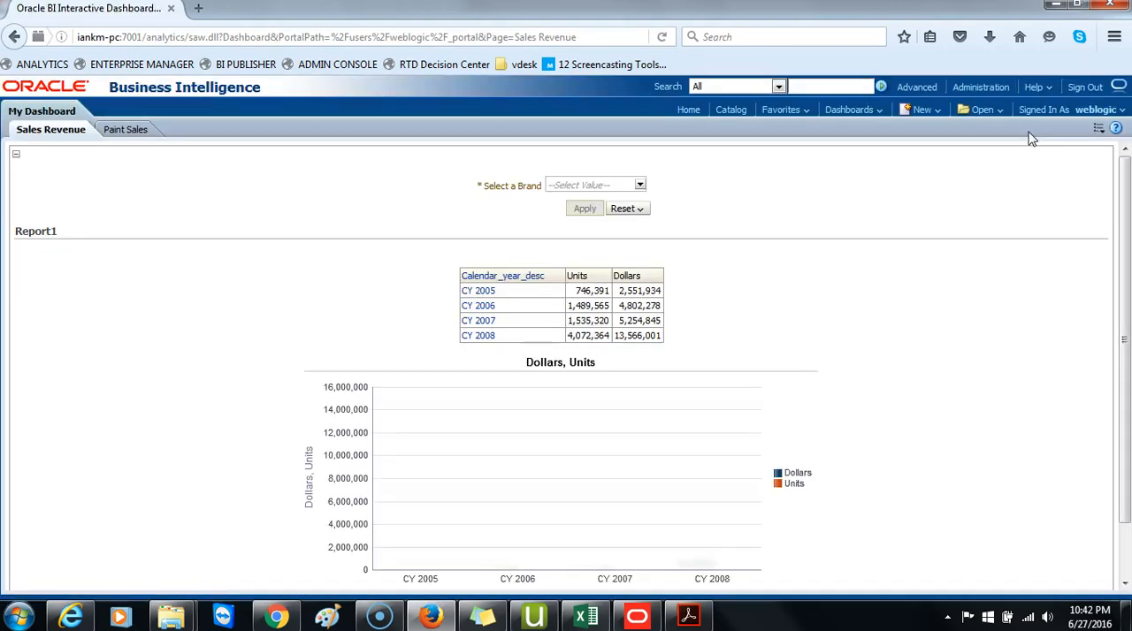
Test the brand prompt by applying Magicolor and McCloskey to Report1, and reset the selection to empty.
{"action": "left_click", "coordinate": [640, 187]}
{"action": "left_click", "coordinate": [557, 217]}
{"action": "left_click", "coordinate": [556, 234]}
{"action": "left_click", "coordinate": [739, 182]}
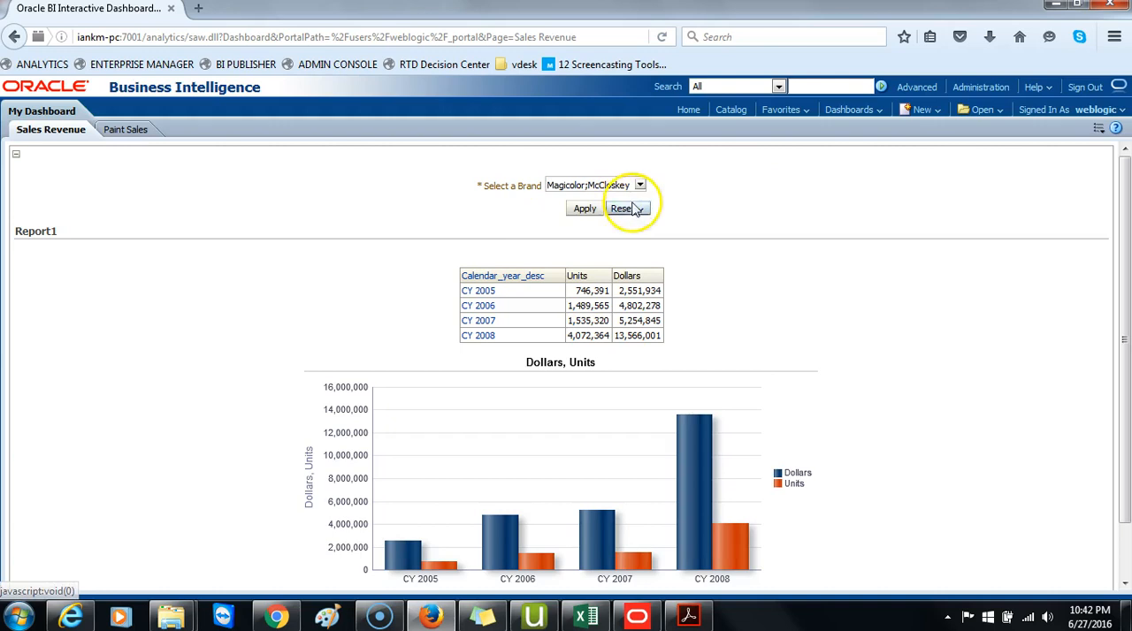
{"action": "left_click", "coordinate": [594, 210]}
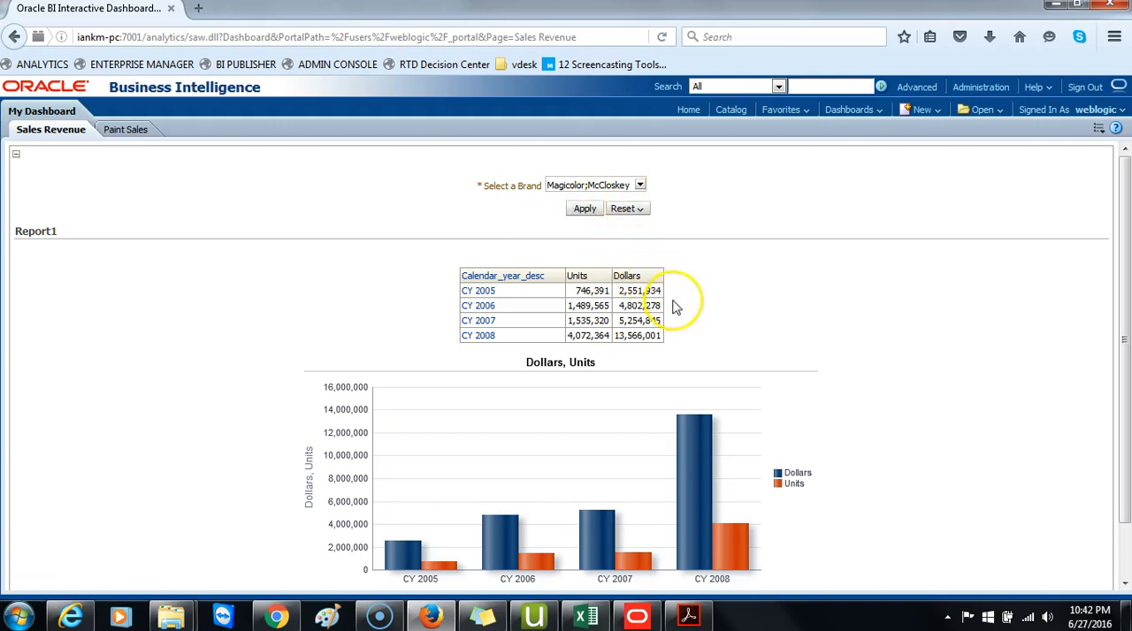
{"action": "scroll", "coordinate": [714, 345], "scroll_direction": "down", "scroll_amount": 2}
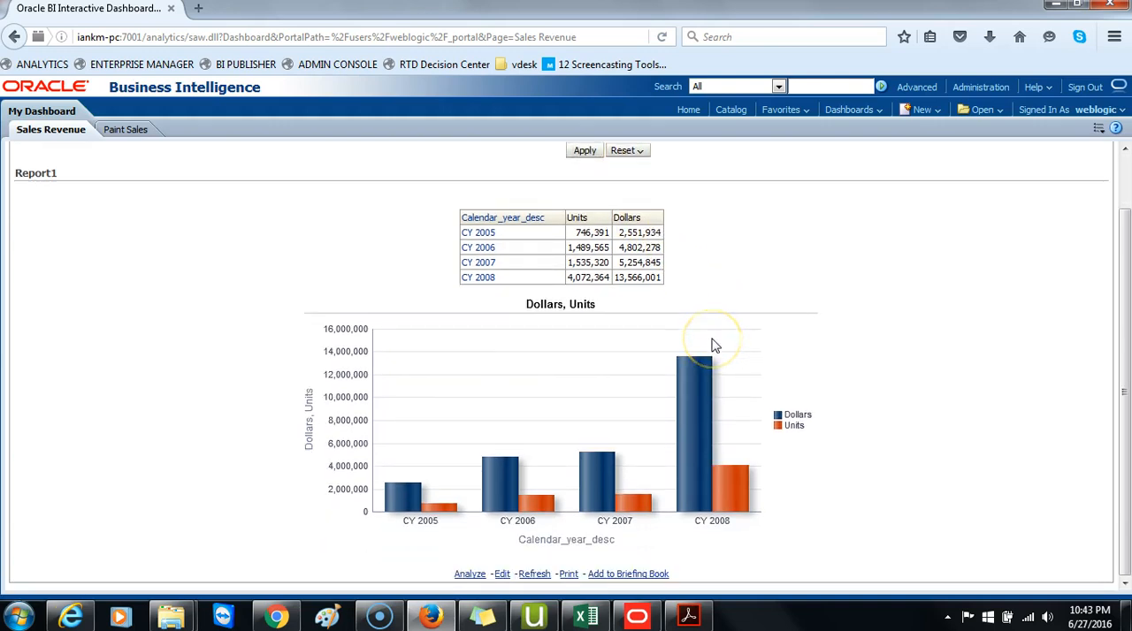
{"action": "scroll", "coordinate": [714, 345], "scroll_direction": "up", "scroll_amount": 2}
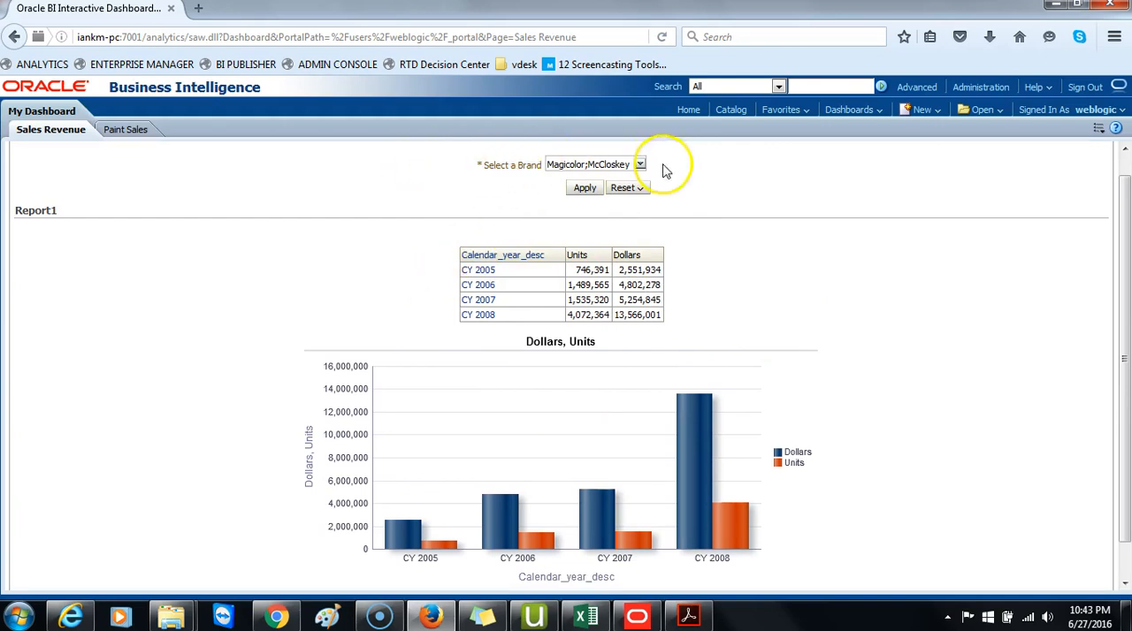
{"action": "left_click", "coordinate": [639, 189]}
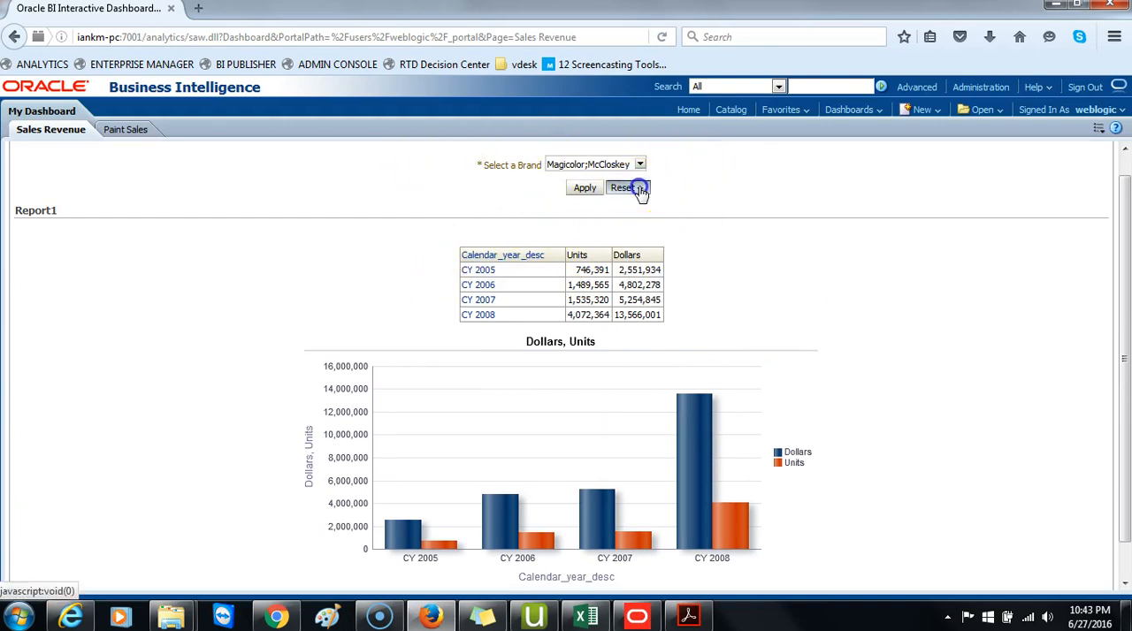
{"action": "left_click", "coordinate": [643, 242]}
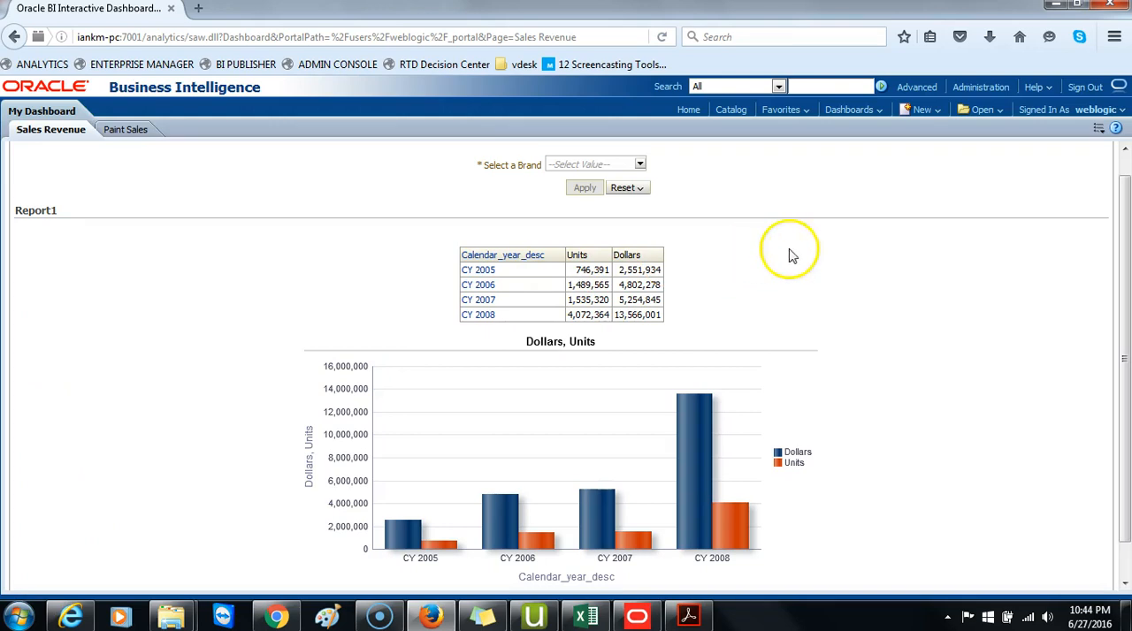
Set the Brand Prompt's scope to Dashboard on the Sales Revenue page, and save and run the dashboard.
{"action": "left_click", "coordinate": [1099, 133]}
{"action": "left_click", "coordinate": [1026, 145]}
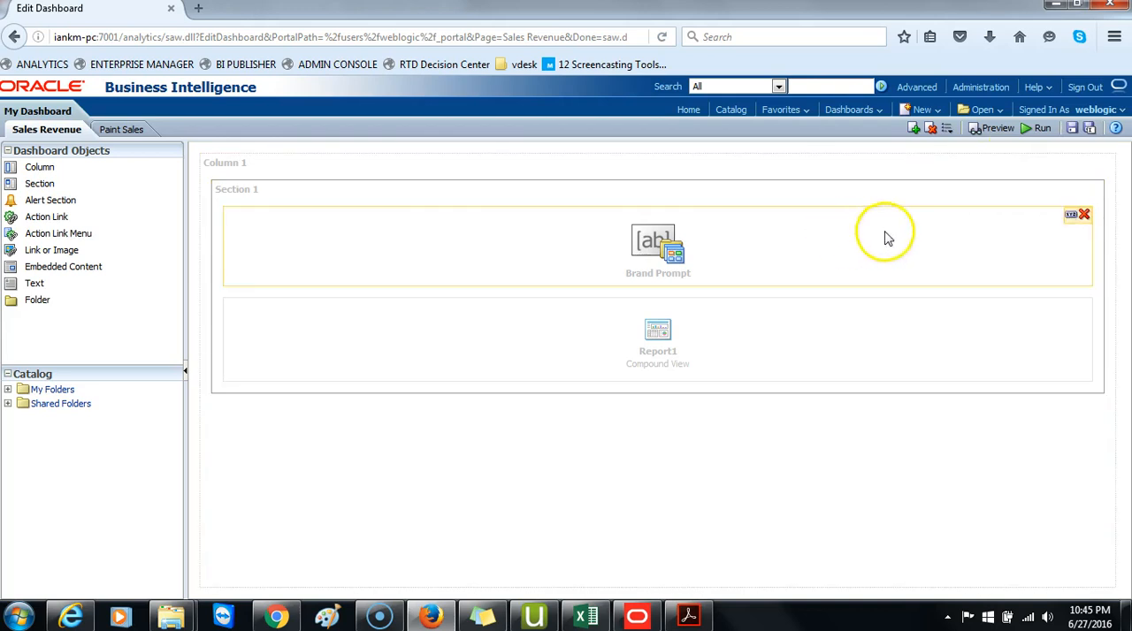
{"action": "left_click", "coordinate": [1069, 215]}
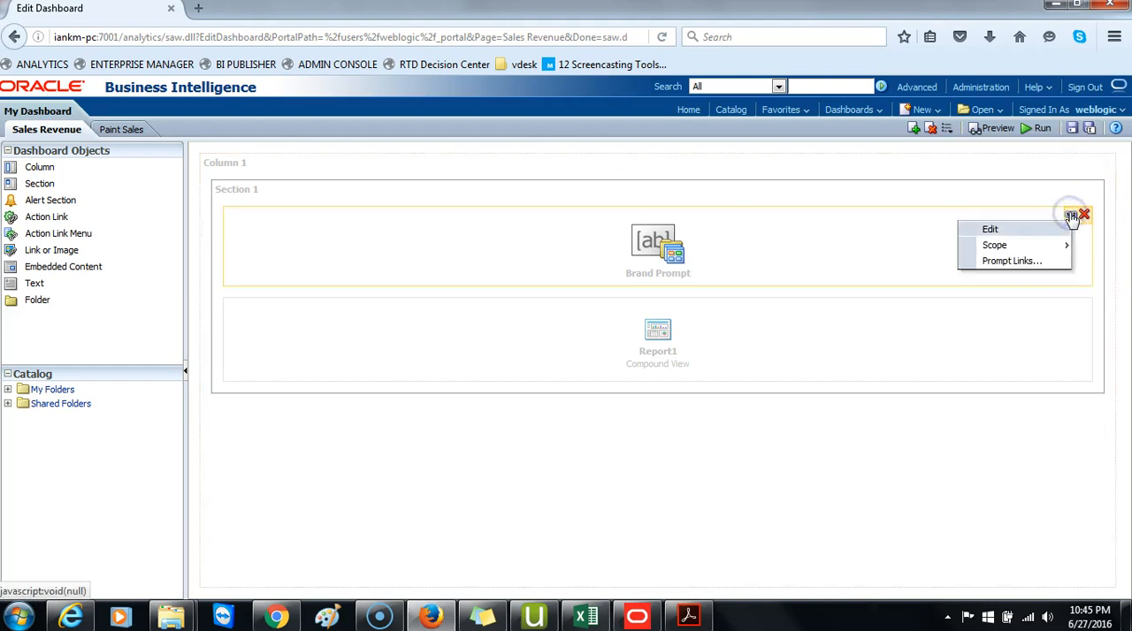
{"action": "left_click", "coordinate": [1007, 246]}
{"action": "left_click", "coordinate": [917, 247]}
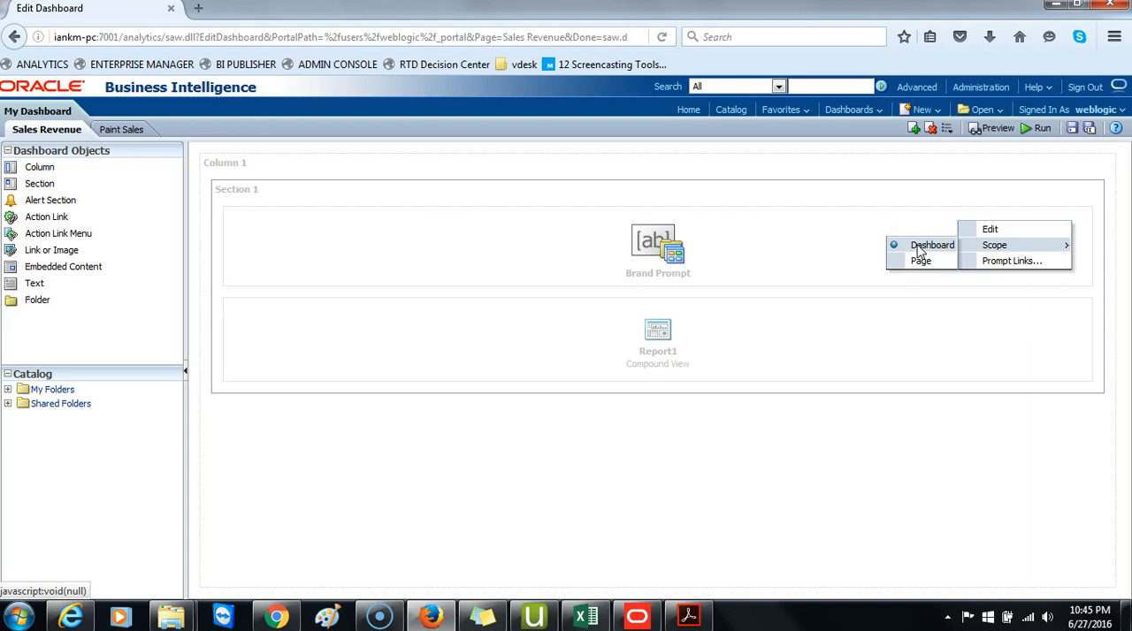
{"action": "left_click", "coordinate": [920, 249]}
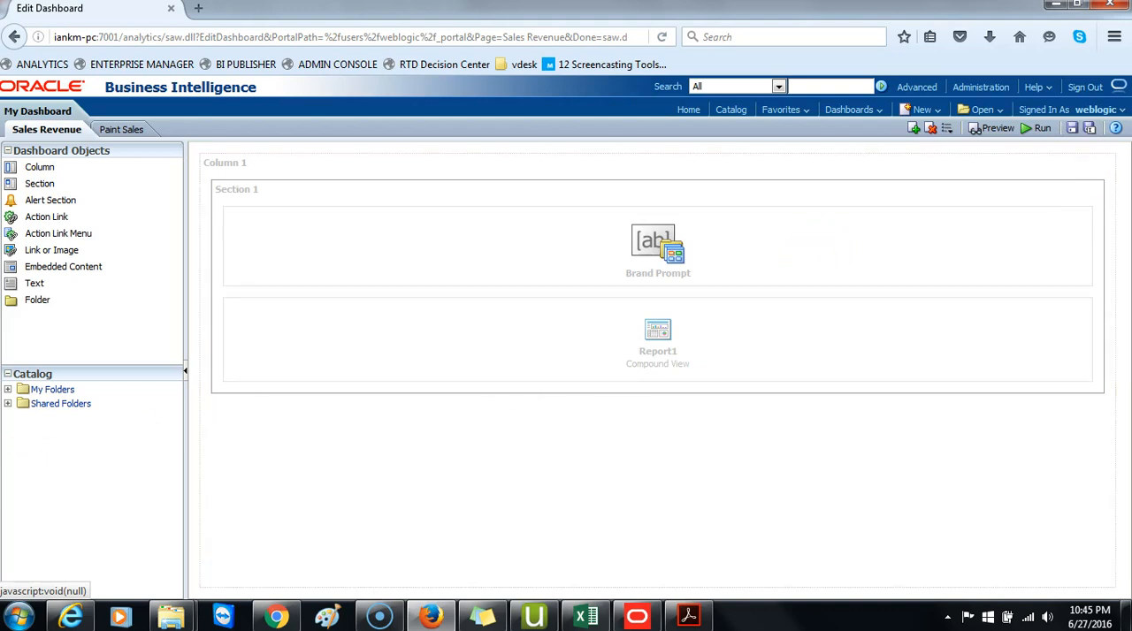
{"action": "left_click", "coordinate": [1070, 128]}
{"action": "left_click", "coordinate": [1040, 128]}
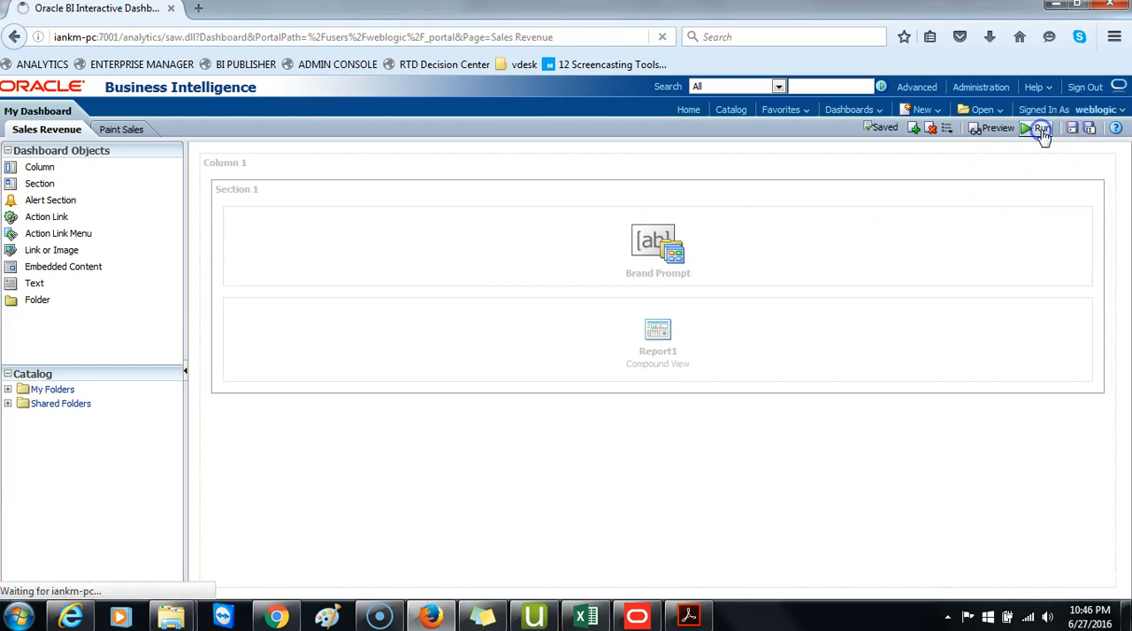